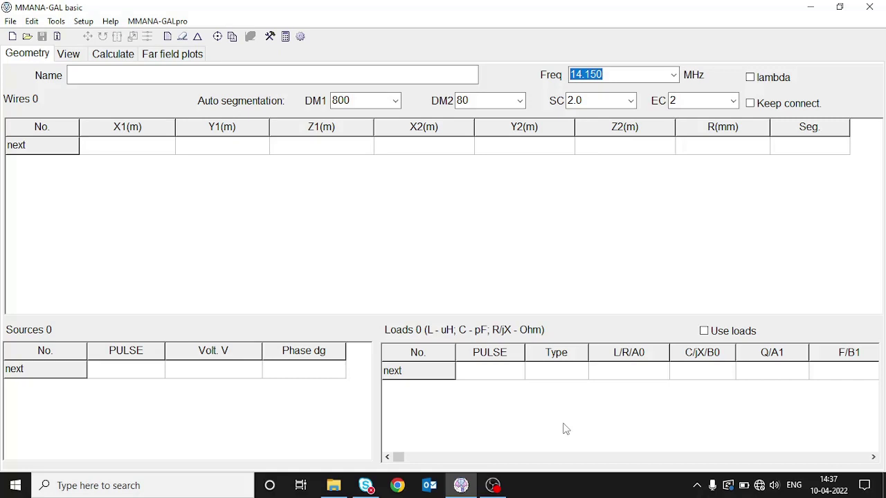
Name the antenna model short20m
{"action": "left_click", "coordinate": [162, 74]}
{"action": "type", "text": "S"}
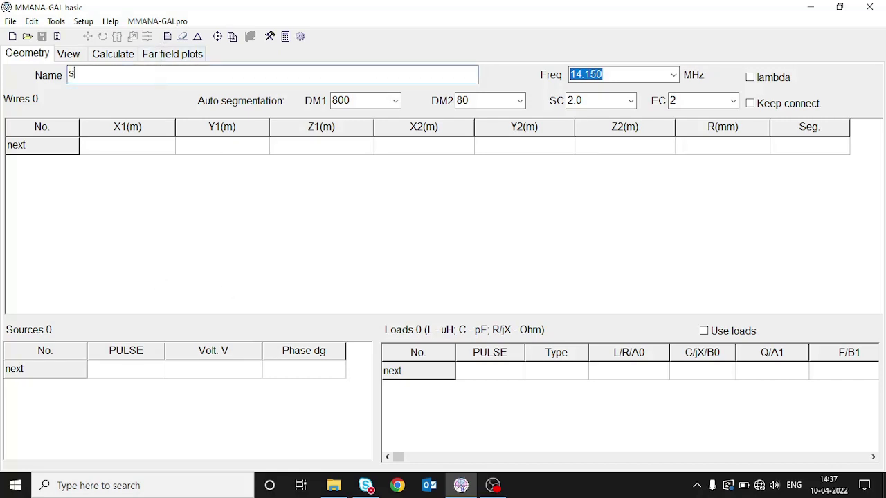
{"action": "type", "text": "hort20m"}
{"action": "key", "text": "Tab"}
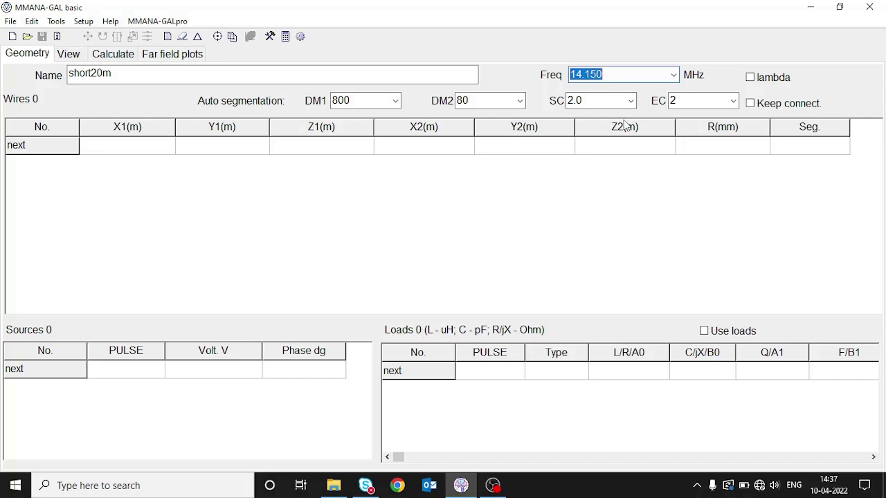
Draw a 10 m horizontal wire along the X axis in the XZ projection, from X -5 m to X 5 m
{"action": "left_click", "coordinate": [182, 36]}
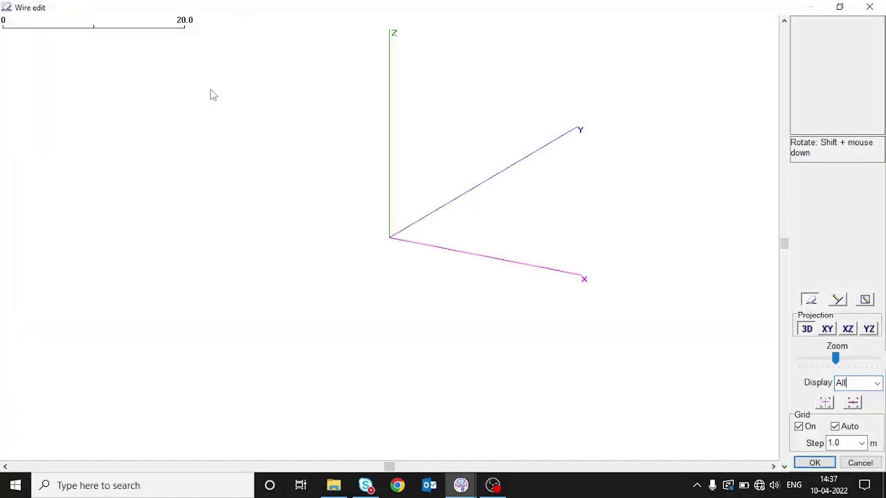
{"action": "left_click", "coordinate": [848, 330]}
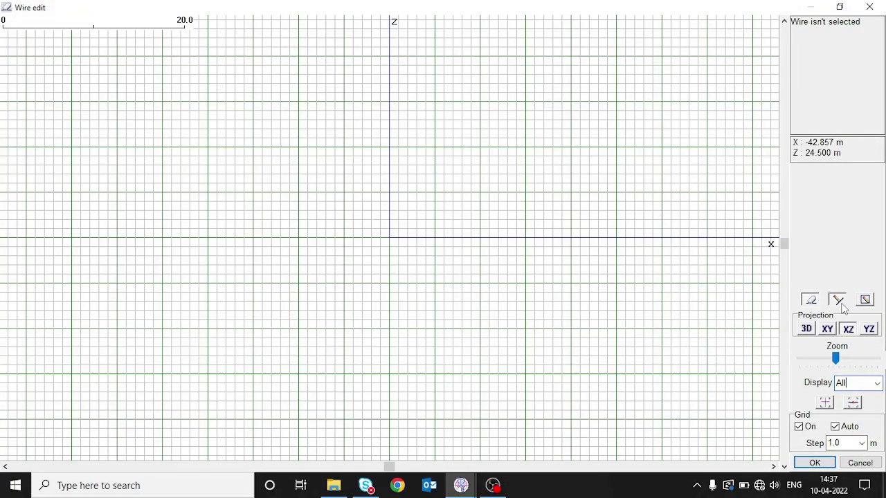
{"action": "left_click", "coordinate": [838, 302]}
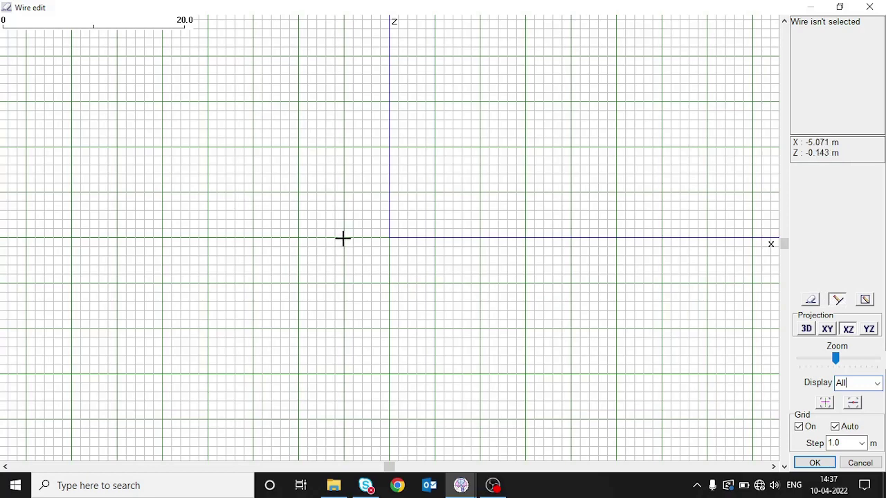
{"action": "left_click_drag", "start_coordinate": [343, 238], "coordinate": [435, 238]}
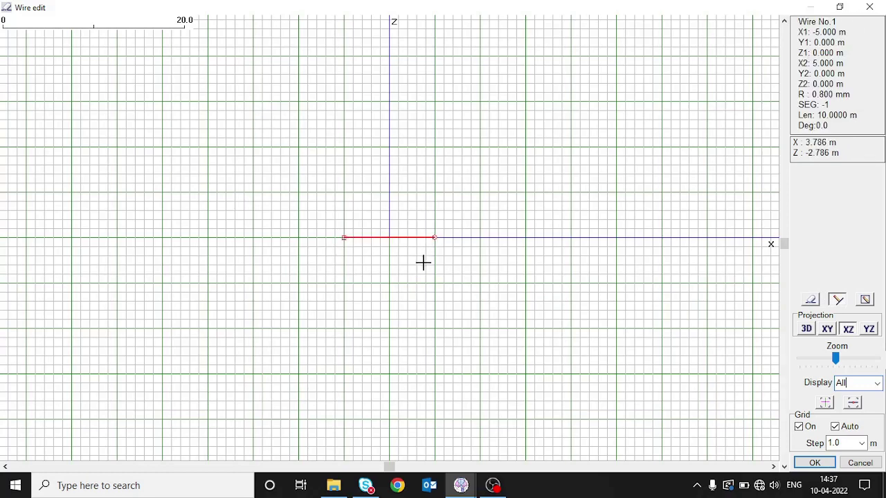
Divide the horizontal wire into two equal wires meeting at the origin
{"action": "right_click", "coordinate": [378, 238]}
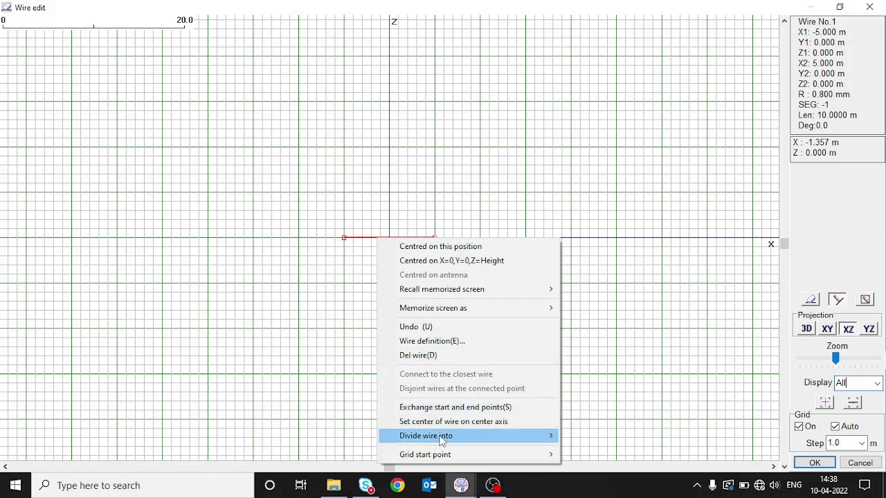
{"action": "mouse_move", "coordinate": [443, 437]}
{"action": "left_click", "coordinate": [580, 328]}
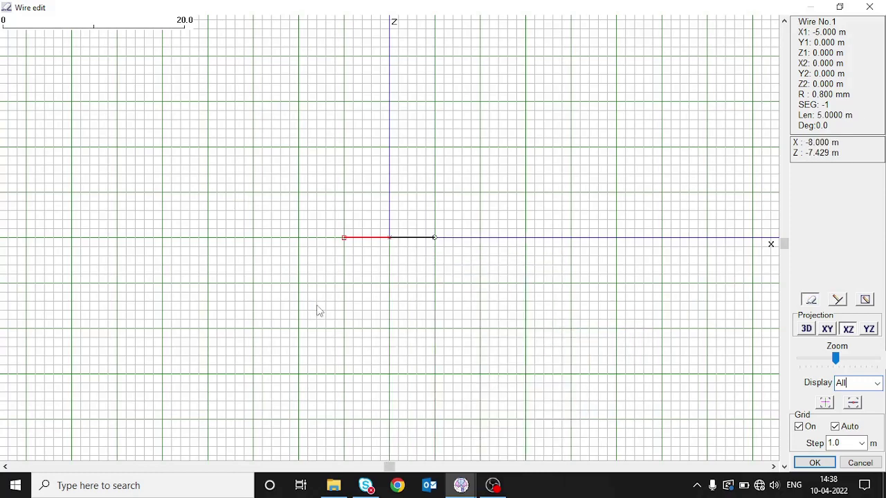
Set the length of the wire on the negative X side to 3 m, keeping its end point at the origin
{"action": "right_click", "coordinate": [371, 242]}
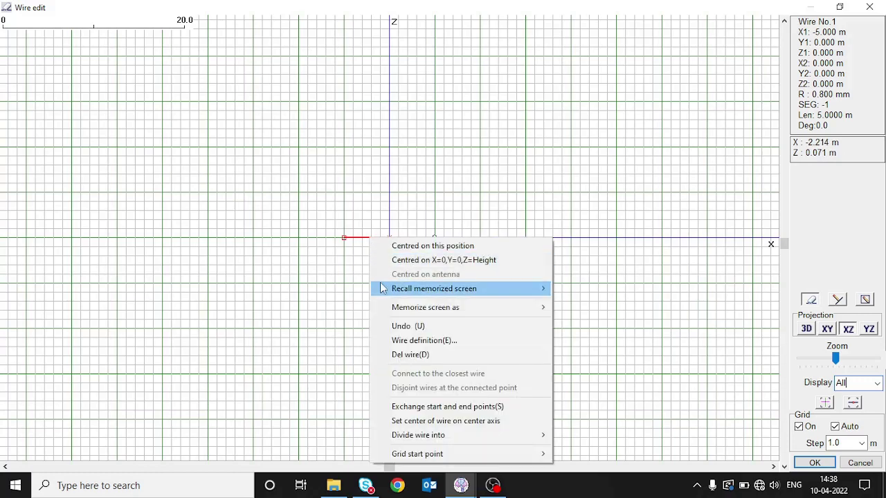
{"action": "left_click", "coordinate": [425, 342]}
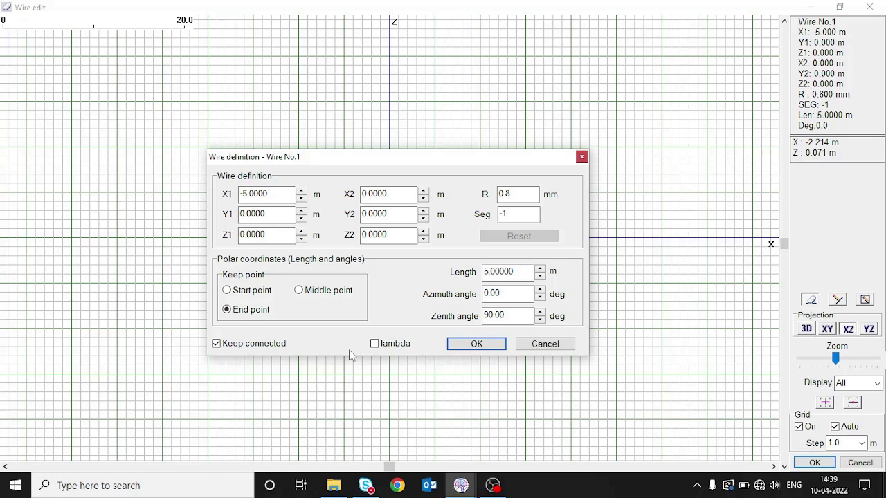
{"action": "left_click_drag", "start_coordinate": [529, 272], "coordinate": [475, 278]}
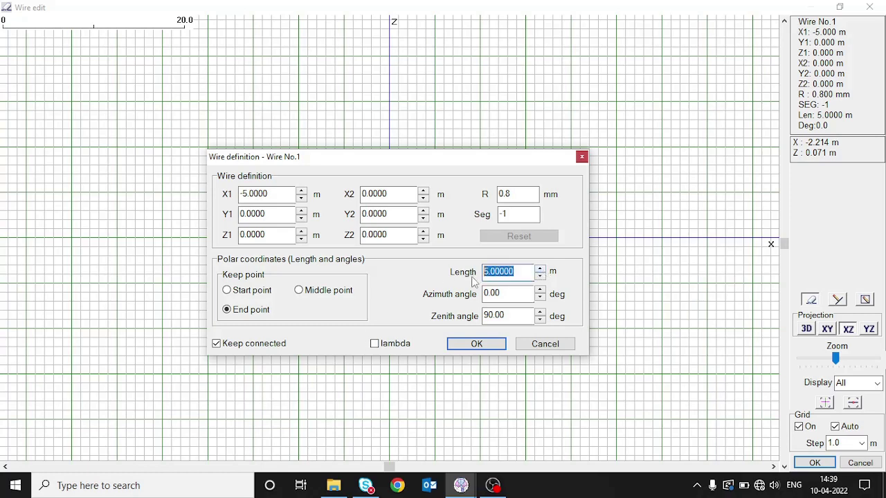
{"action": "type", "text": "3"}
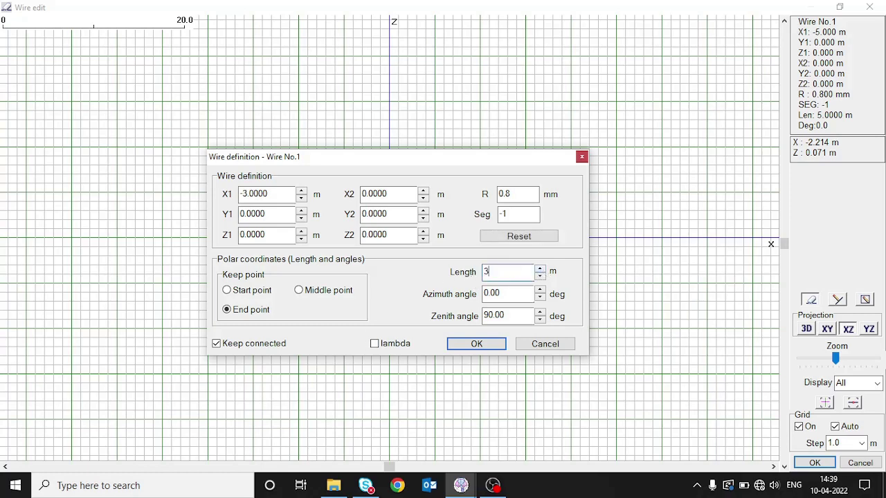
{"action": "left_click", "coordinate": [476, 345]}
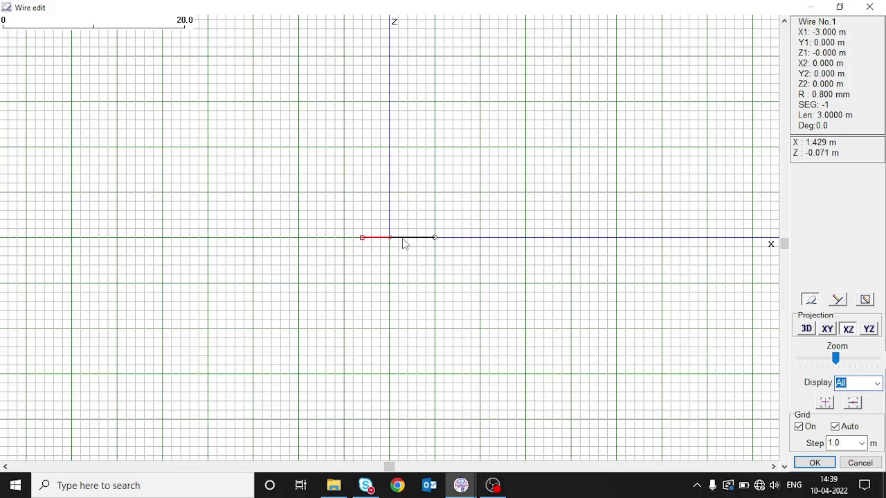
Set the length of the wire on the positive X side to 3 m and accept the edited wires
{"action": "left_click", "coordinate": [403, 239]}
{"action": "right_click", "coordinate": [404, 238]}
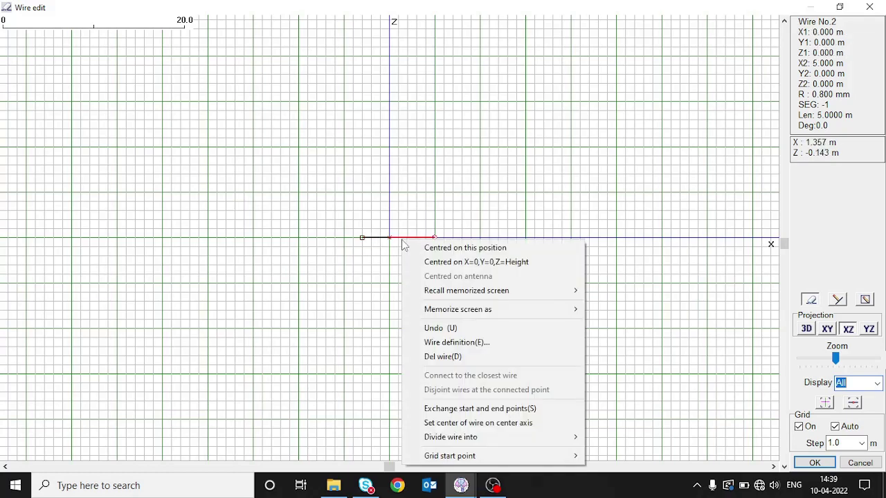
{"action": "left_click", "coordinate": [456, 342]}
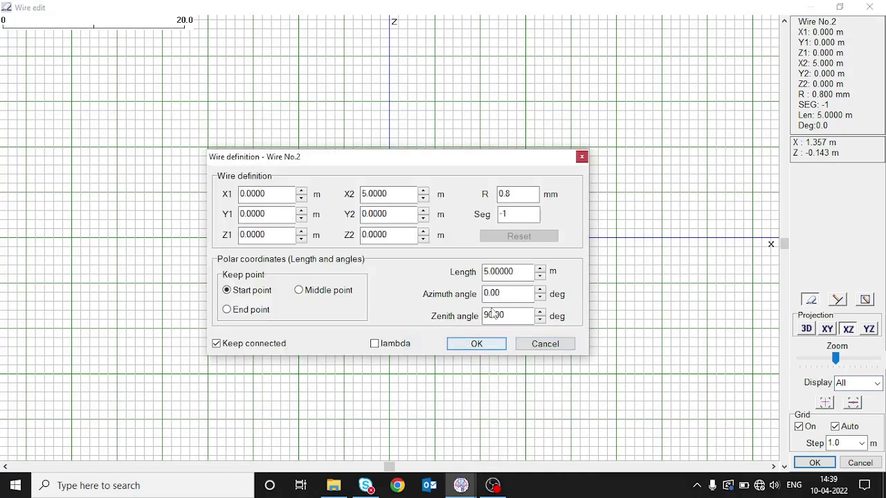
{"action": "double_click", "coordinate": [484, 273]}
{"action": "type", "text": "3"}
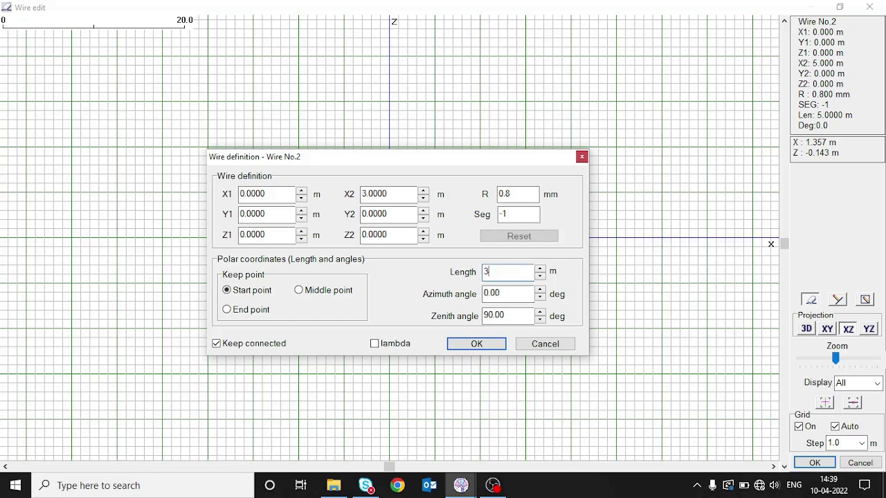
{"action": "left_click", "coordinate": [476, 344]}
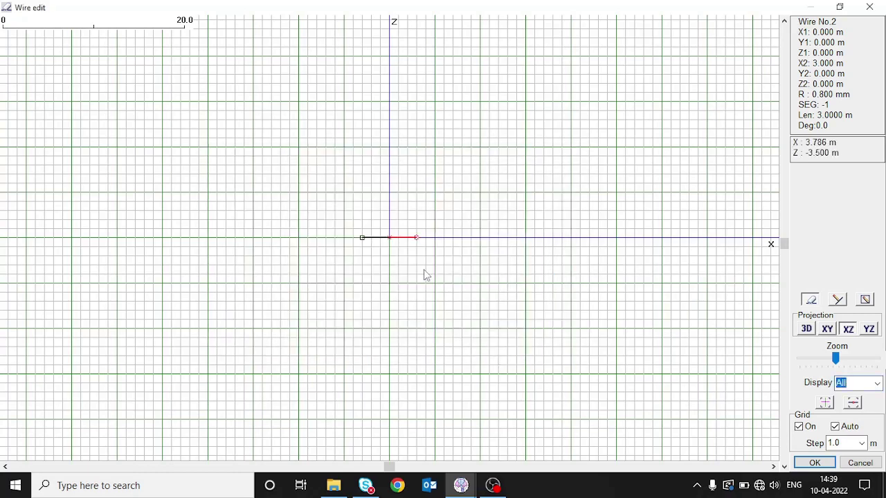
{"action": "left_click", "coordinate": [802, 463]}
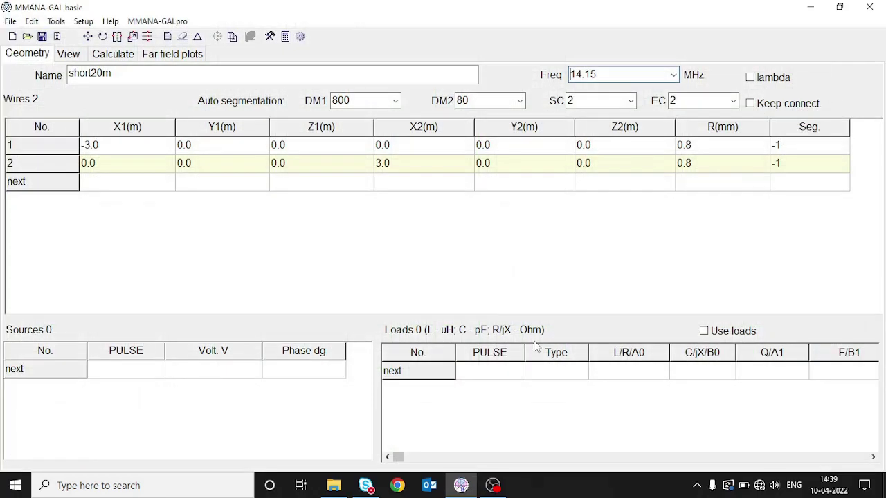
Add a source at pulse w2b on wire 2 and check its placement in the antenna view
{"action": "left_click", "coordinate": [72, 61]}
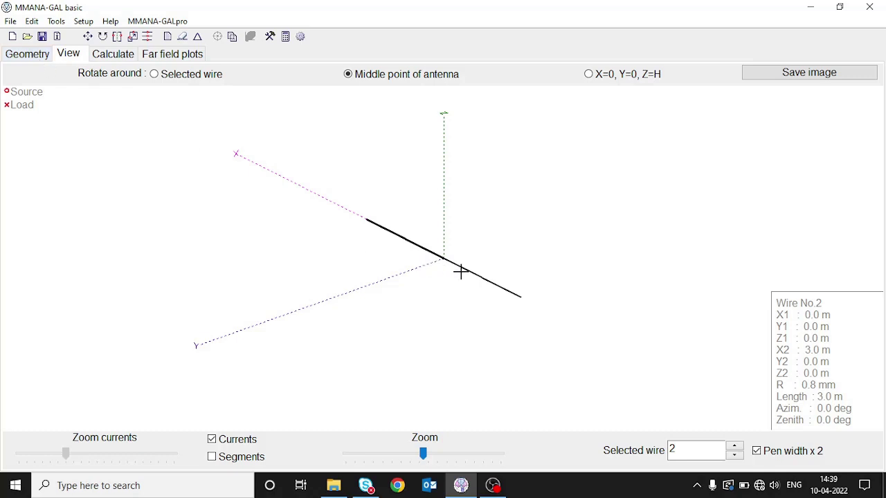
{"action": "left_click", "coordinate": [29, 61]}
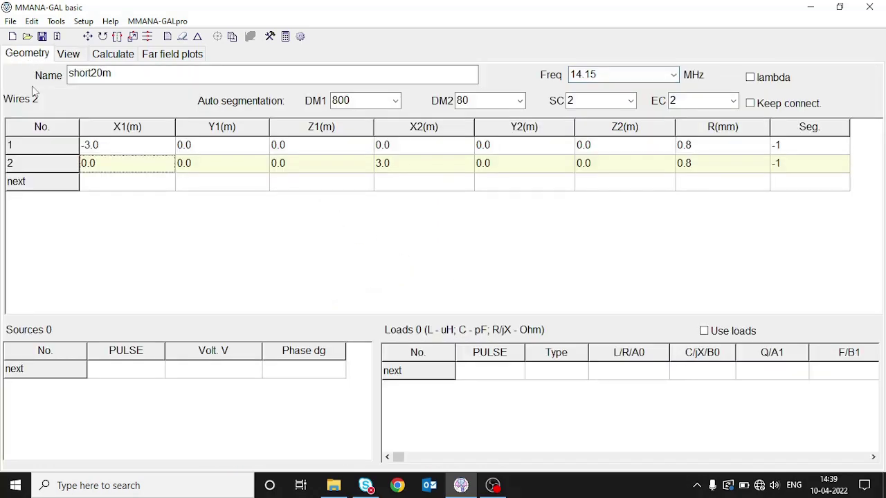
{"action": "left_click", "coordinate": [116, 372]}
{"action": "type", "text": "w2"}
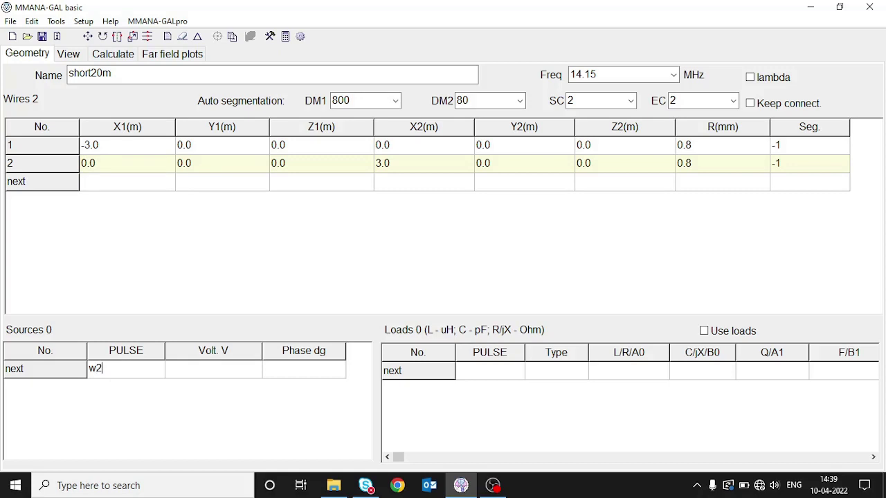
{"action": "type", "text": "b"}
{"action": "key", "text": "Return"}
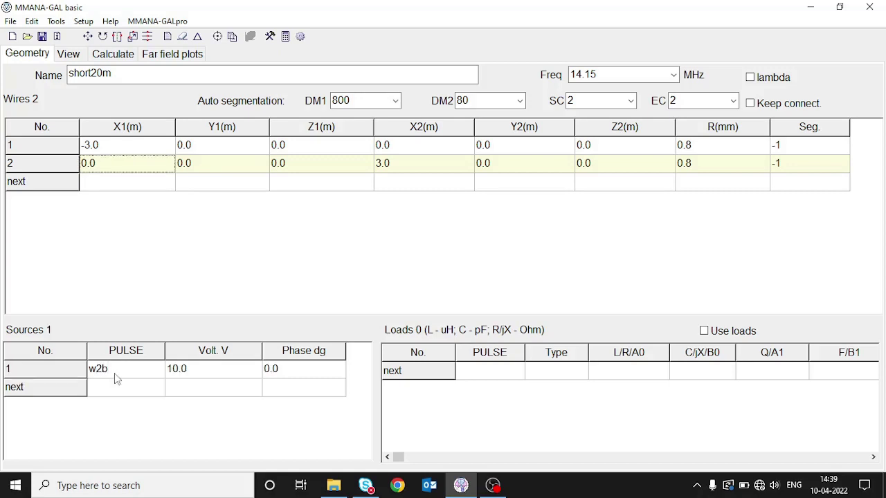
{"action": "left_click", "coordinate": [67, 55]}
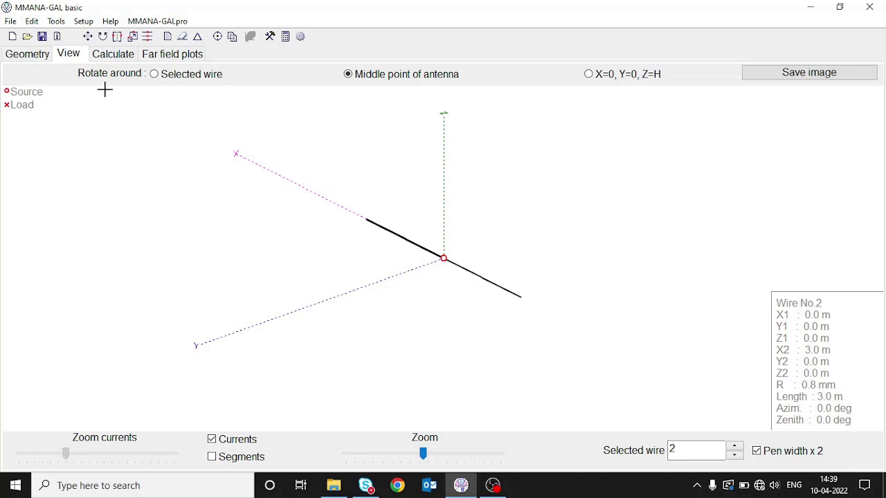
{"action": "key", "text": "ctrl+shift+Tab"}
Set the antenna material to Al pipe and run the calculation at 14.15 MHz over real ground
{"action": "left_click", "coordinate": [113, 55]}
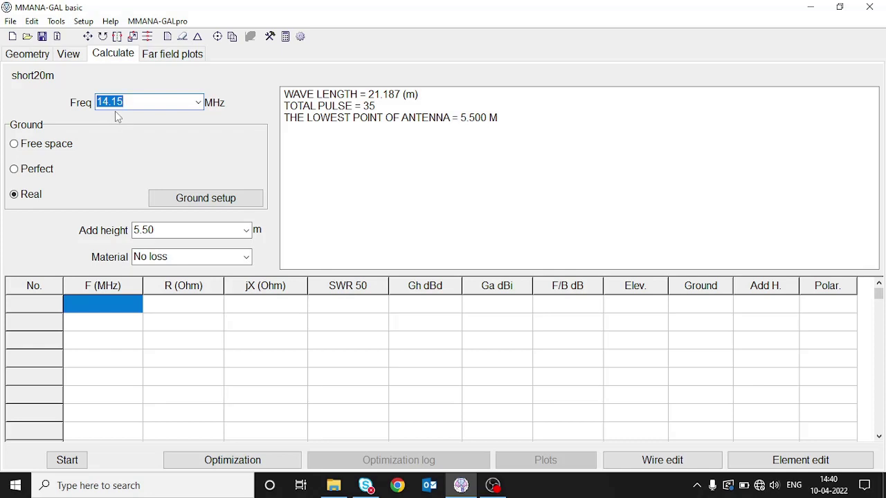
{"action": "left_click", "coordinate": [245, 257]}
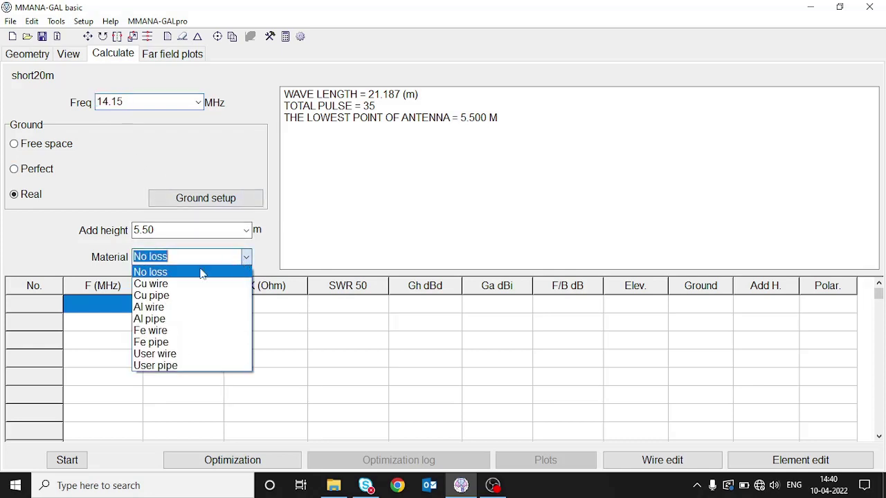
{"action": "left_click", "coordinate": [171, 320]}
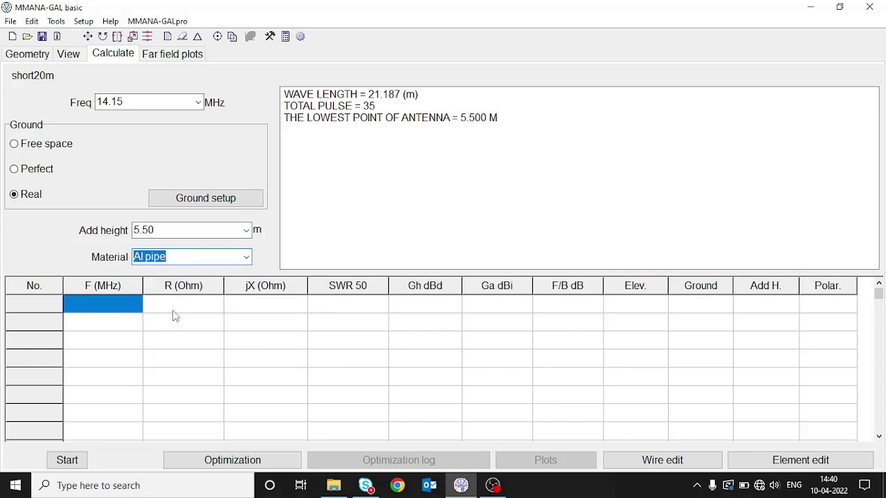
{"action": "left_click", "coordinate": [67, 461]}
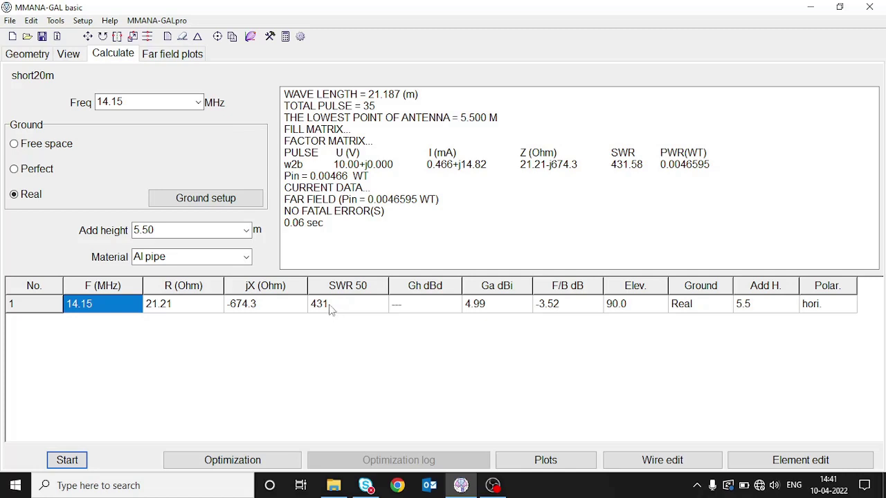
Add LC loads at pulses w1c and w2c, enable the use of loads, and check their placement on the antenna
{"action": "left_click", "coordinate": [23, 57]}
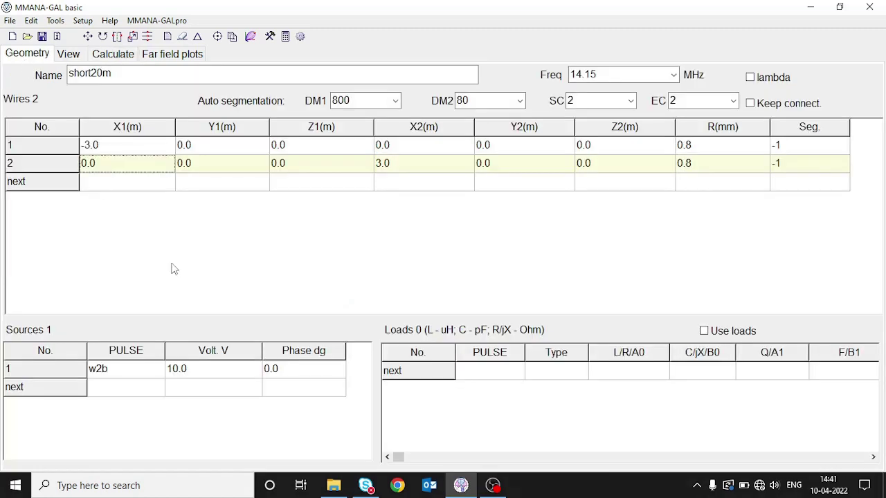
{"action": "left_click", "coordinate": [473, 372]}
{"action": "type", "text": "w1c"}
{"action": "key", "text": "Return"}
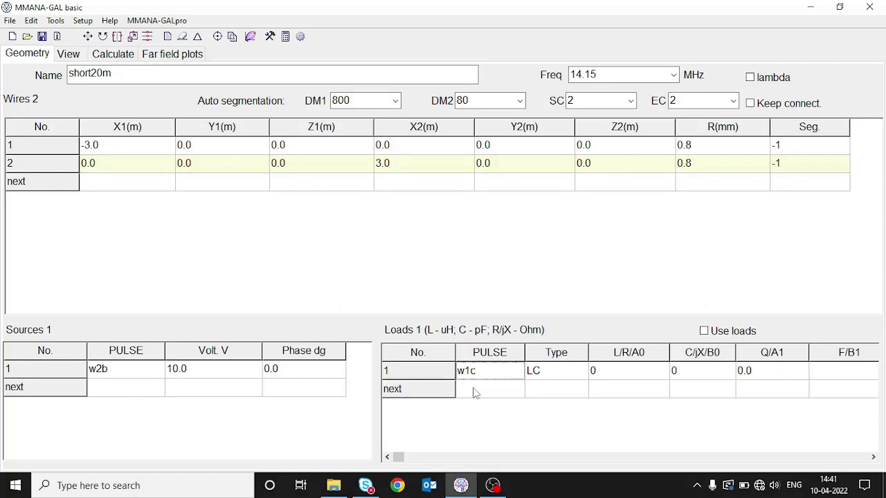
{"action": "left_click", "coordinate": [474, 388]}
{"action": "type", "text": "w2c"}
{"action": "key", "text": "Return"}
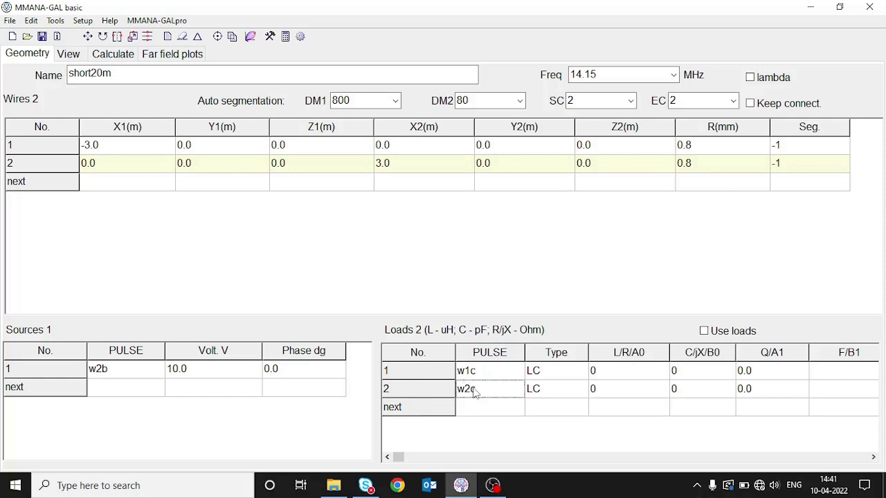
{"action": "left_click", "coordinate": [704, 331]}
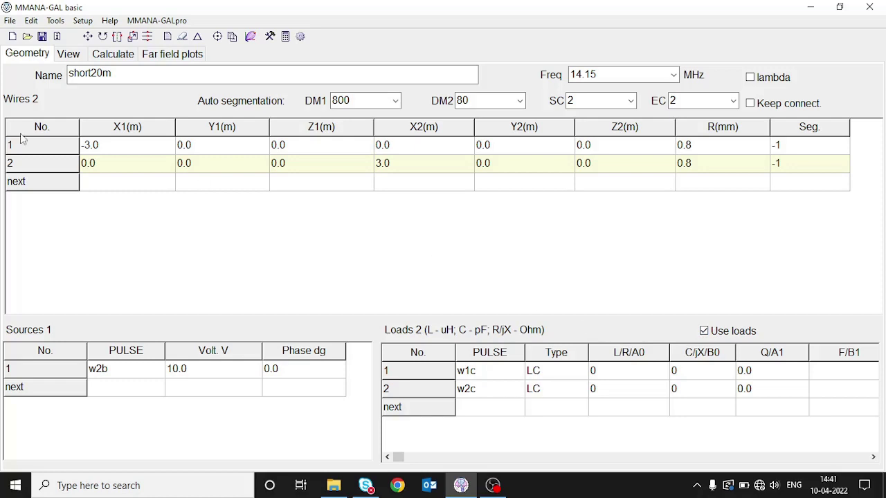
{"action": "left_click", "coordinate": [63, 55]}
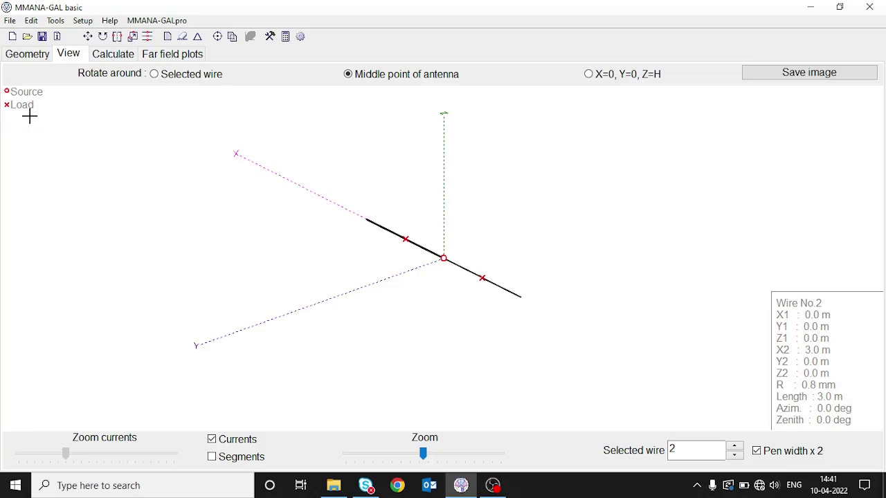
{"action": "left_click", "coordinate": [27, 56]}
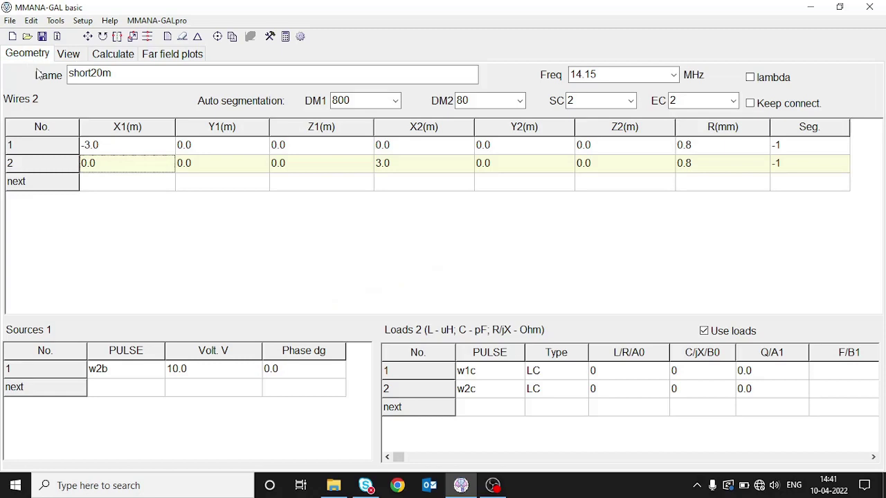
Set the inductance of both loads to 5 uH and recalculate the antenna
{"action": "left_click", "coordinate": [617, 379]}
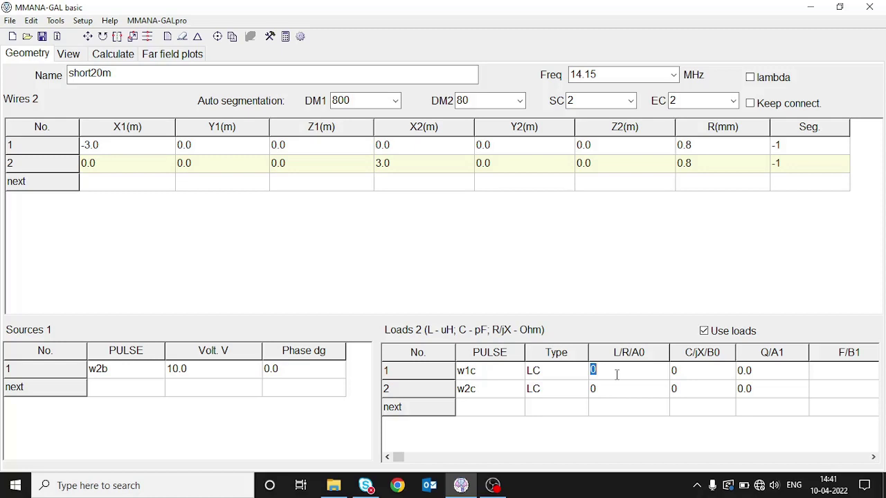
{"action": "type", "text": "5"}
{"action": "left_click", "coordinate": [614, 390]}
{"action": "type", "text": "5"}
{"action": "left_click", "coordinate": [113, 52]}
{"action": "left_click", "coordinate": [67, 460]}
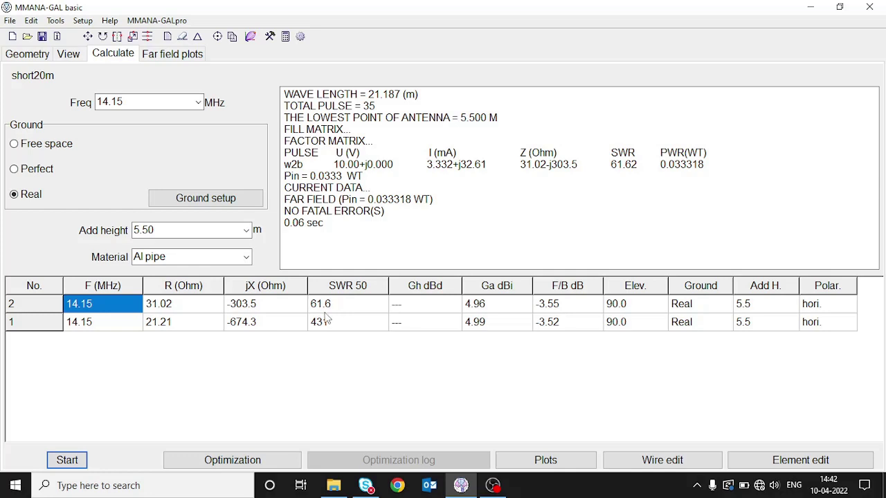
Set the inductance of the loads at w1c and w2c to 6 uH and recalculate the antenna at 14.15 MHz
{"action": "left_click", "coordinate": [34, 57]}
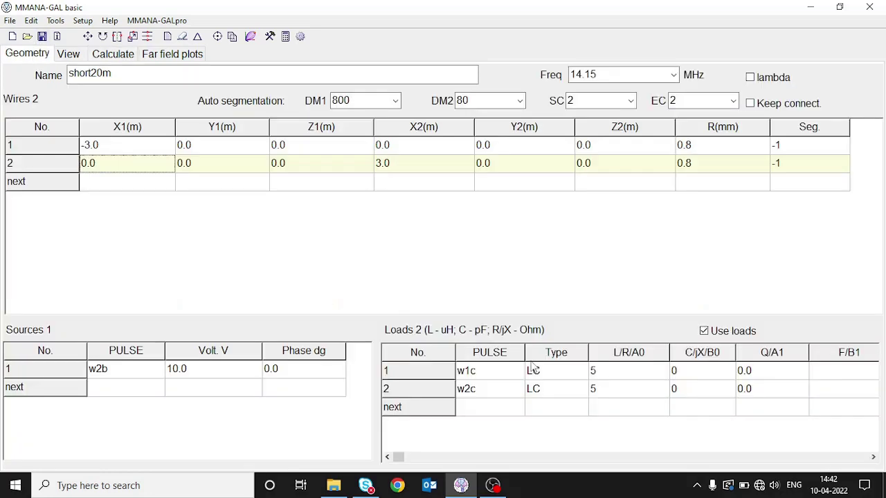
{"action": "left_click", "coordinate": [610, 378]}
{"action": "left_click", "coordinate": [610, 379]}
{"action": "type", "text": "6"}
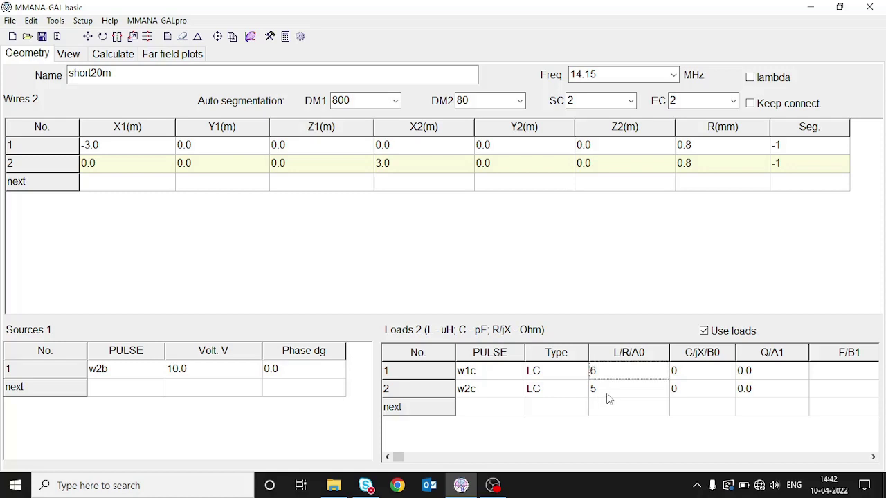
{"action": "left_click", "coordinate": [606, 396]}
{"action": "left_click", "coordinate": [606, 396]}
{"action": "type", "text": "6"}
{"action": "key", "text": "Return"}
{"action": "left_click", "coordinate": [111, 59]}
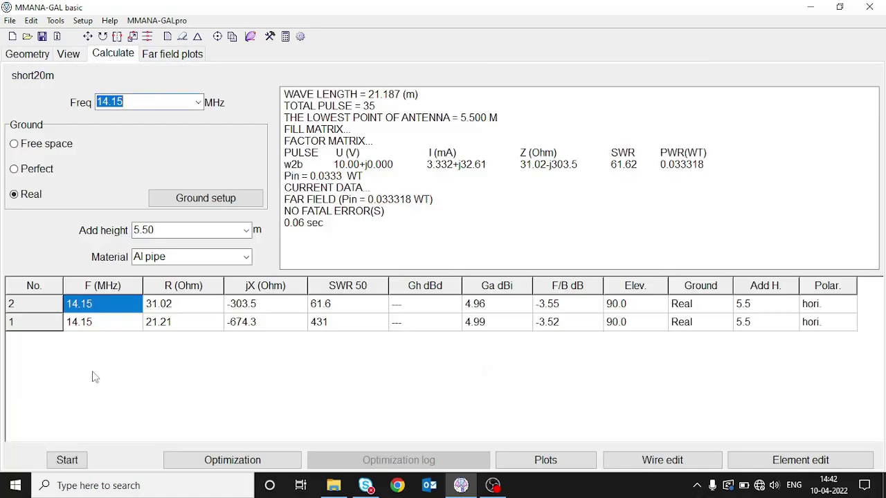
{"action": "left_click", "coordinate": [69, 461]}
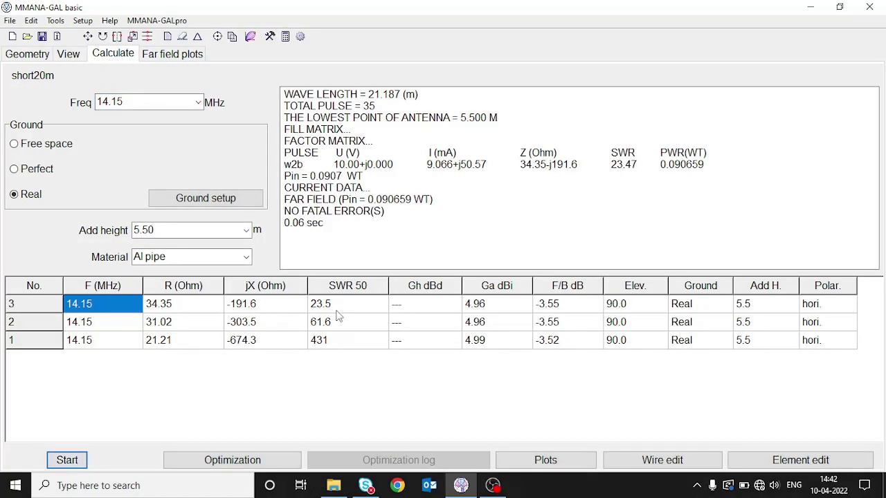
Raise the inductance of both loads to 7 uH and rerun the calculation
{"action": "left_click", "coordinate": [27, 54]}
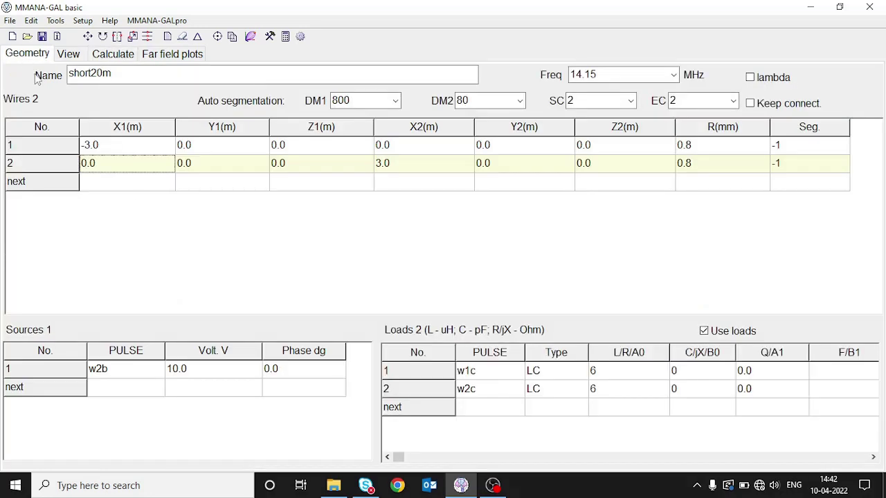
{"action": "left_click", "coordinate": [610, 374]}
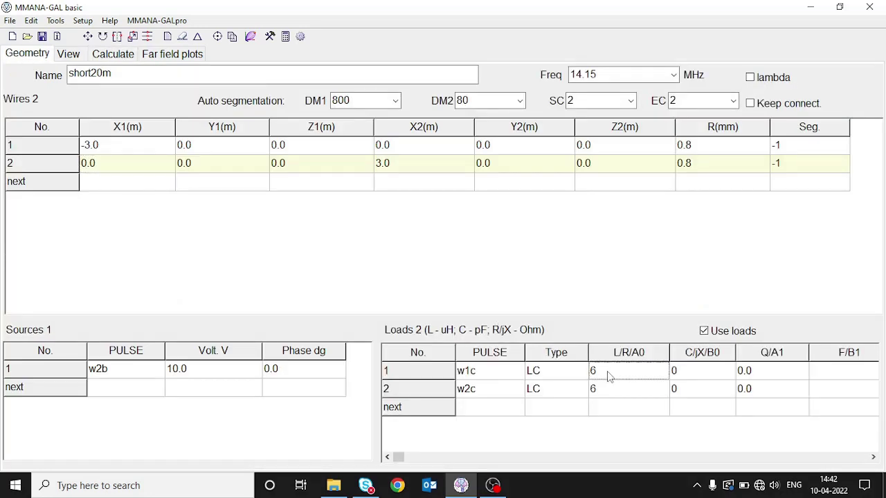
{"action": "left_click", "coordinate": [609, 372]}
{"action": "type", "text": "7"}
{"action": "left_click", "coordinate": [605, 391]}
{"action": "left_click", "coordinate": [604, 393]}
{"action": "type", "text": "7"}
{"action": "key", "text": "Return"}
{"action": "left_click", "coordinate": [107, 54]}
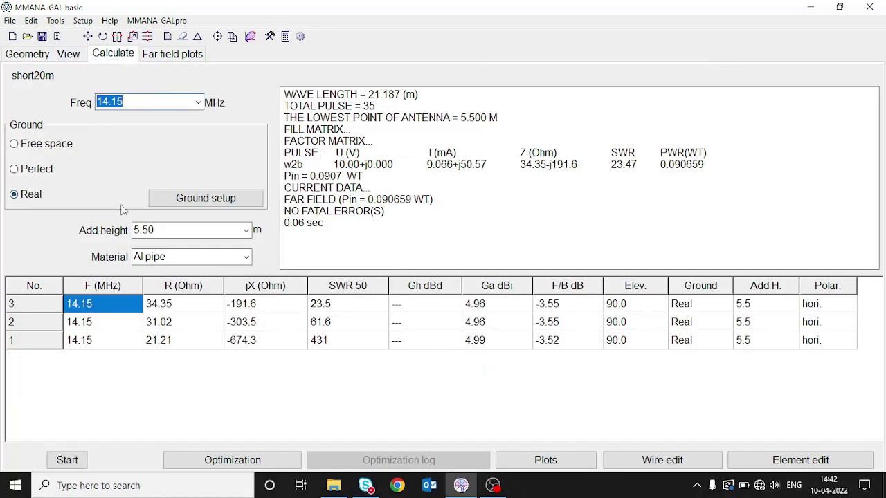
{"action": "left_click", "coordinate": [67, 460]}
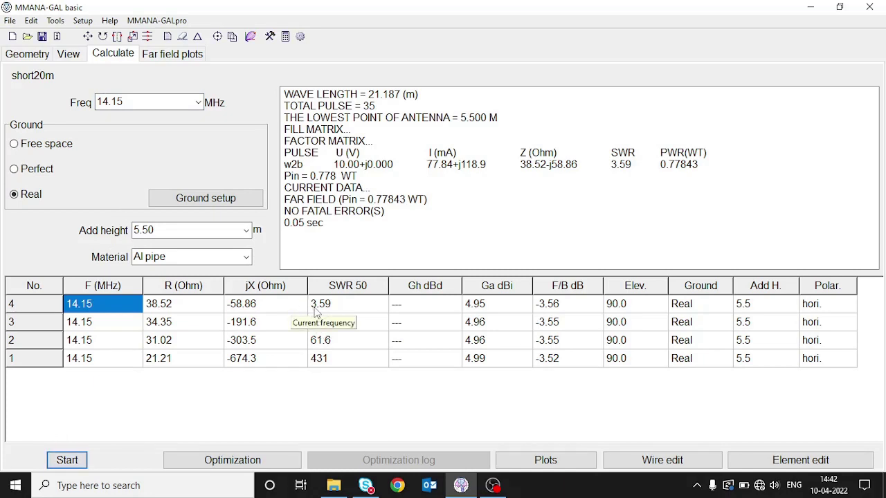
Change both load inductances to 8 uH and rerun the calculation
{"action": "left_click", "coordinate": [27, 59]}
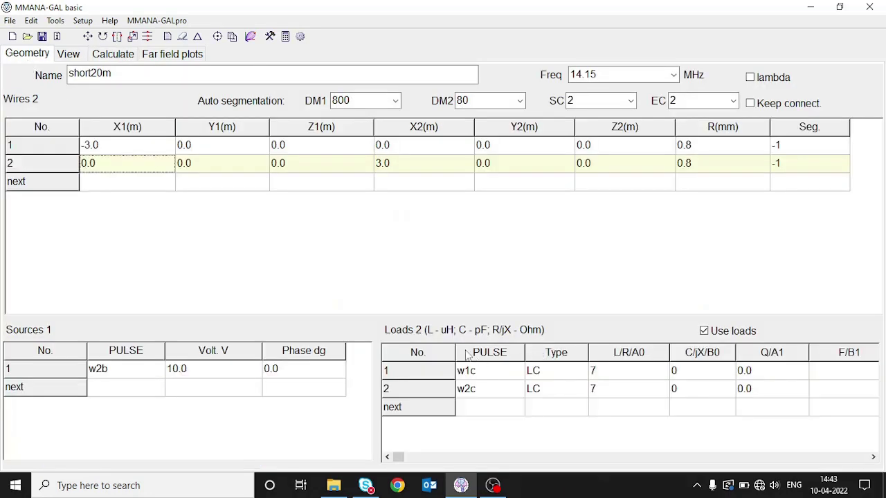
{"action": "left_click", "coordinate": [620, 371]}
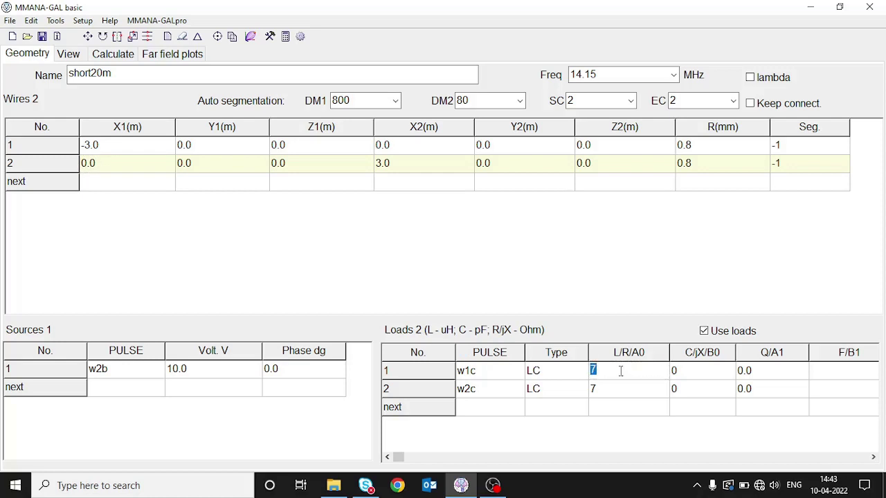
{"action": "type", "text": "8"}
{"action": "left_click", "coordinate": [610, 390]}
{"action": "type", "text": "8"}
{"action": "key", "text": "Return"}
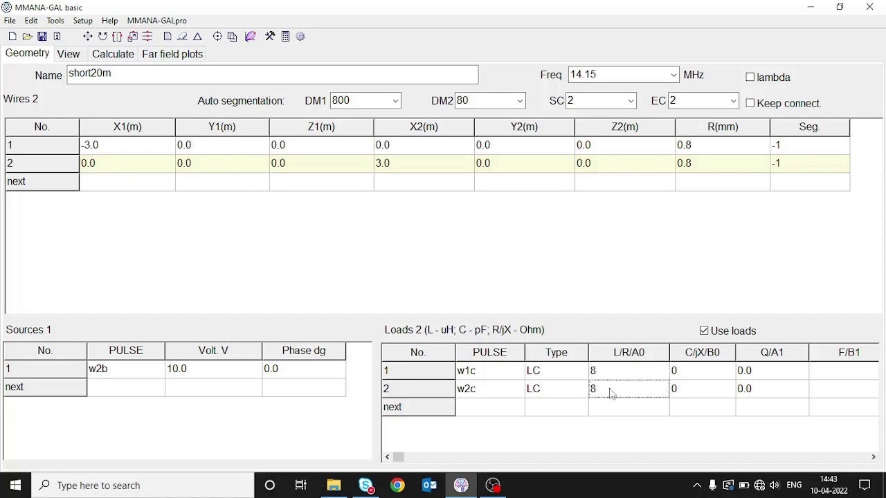
{"action": "left_click", "coordinate": [113, 54]}
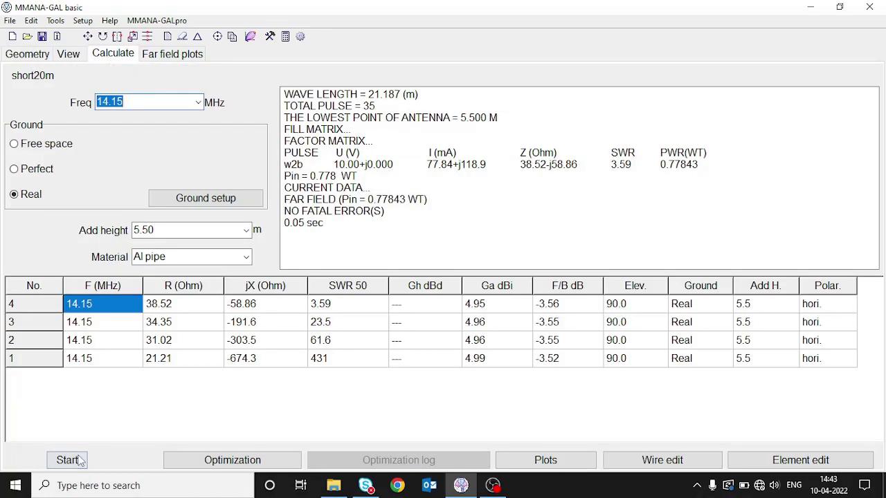
{"action": "left_click", "coordinate": [78, 461]}
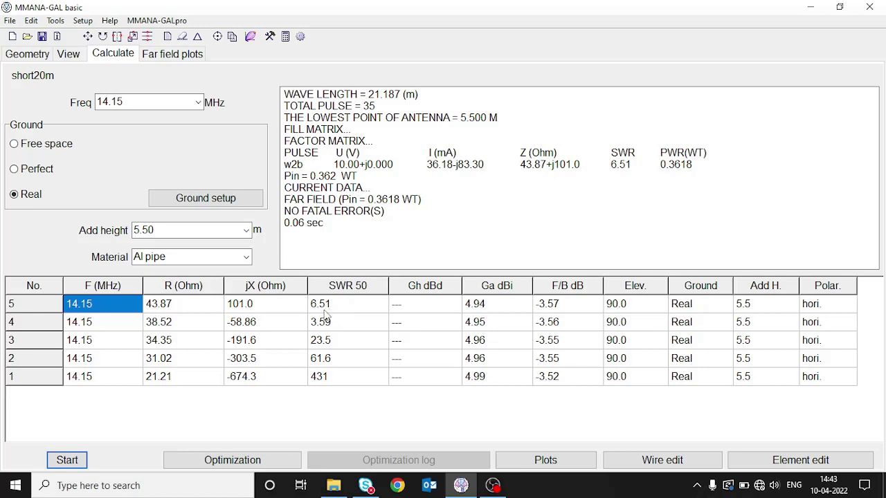
Set the inductance of both loads to 7.5 uH and recalculate the antenna
{"action": "left_click", "coordinate": [36, 57]}
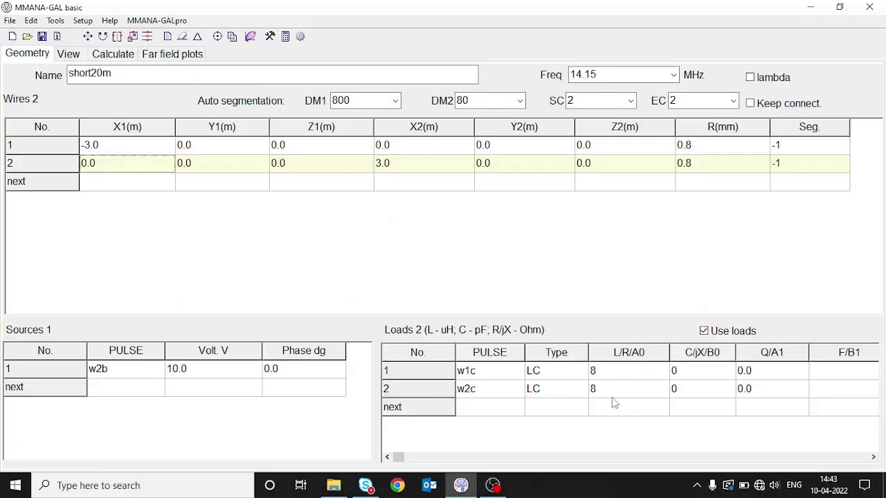
{"action": "left_click", "coordinate": [598, 373]}
{"action": "left_click", "coordinate": [598, 372]}
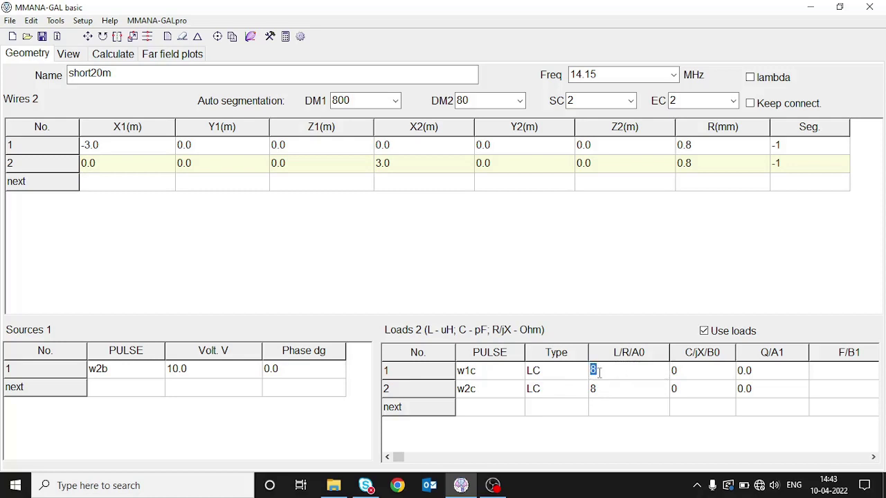
{"action": "type", "text": "7.5"}
{"action": "left_click", "coordinate": [605, 397]}
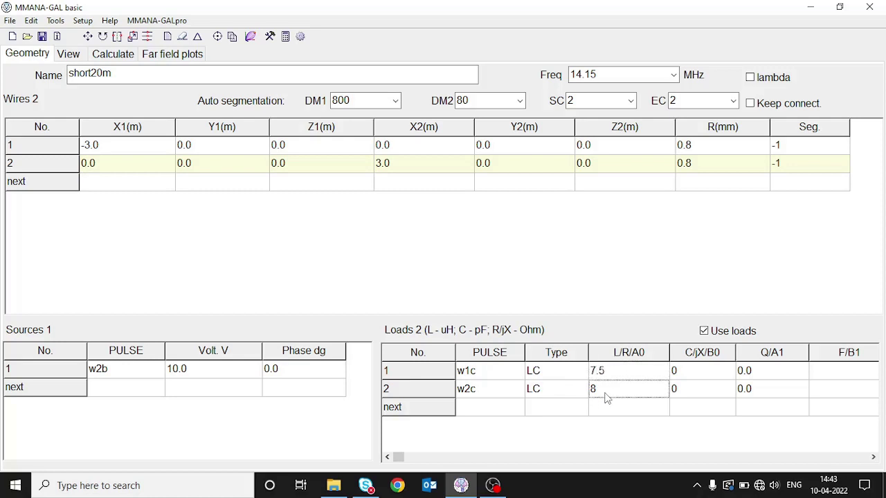
{"action": "type", "text": "7.5"}
{"action": "left_click", "coordinate": [121, 58]}
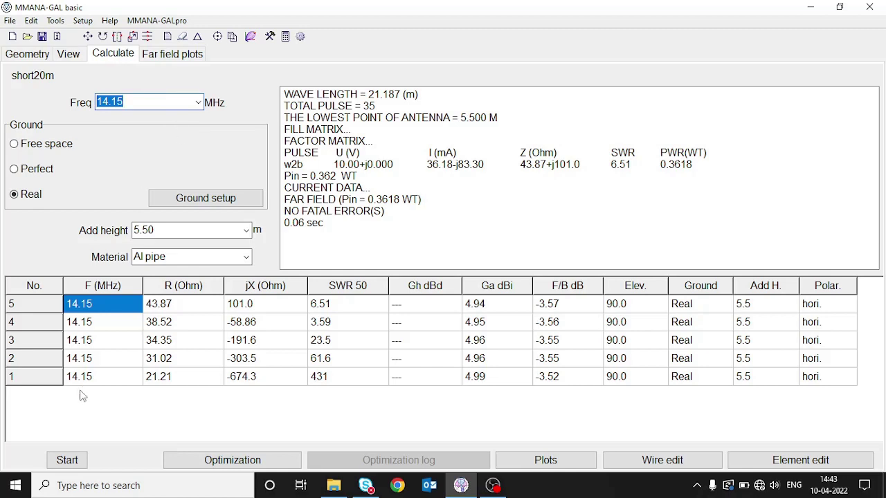
{"action": "left_click", "coordinate": [69, 462]}
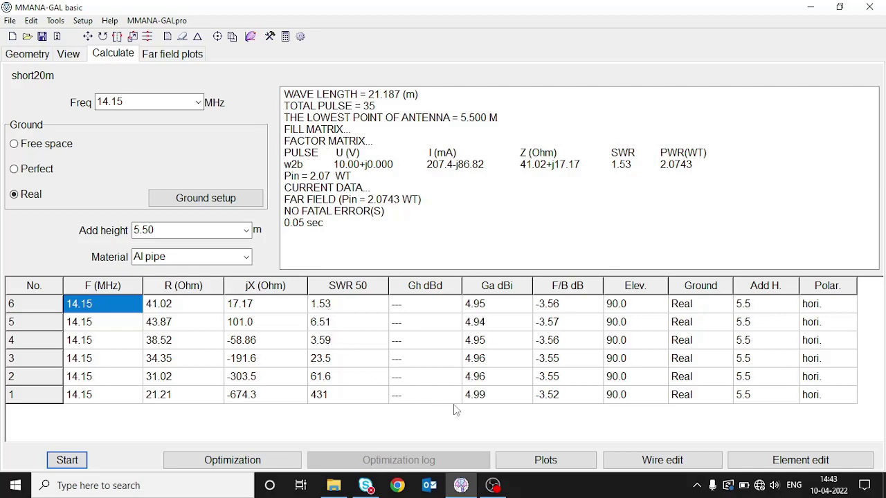
Plot the SWR curve around resonance with a 400 kHz bandwidth, agreeing to write the current frequency to the table, and close the plots
{"action": "left_click", "coordinate": [543, 461]}
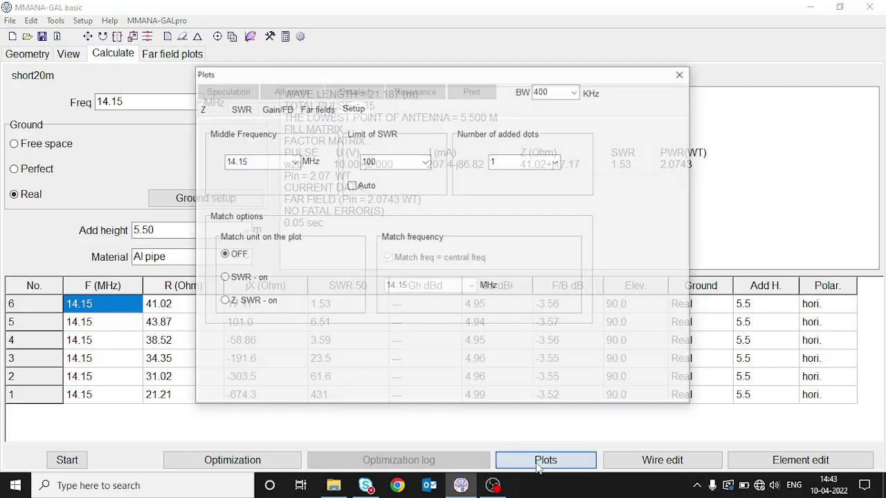
{"action": "left_click", "coordinate": [239, 110]}
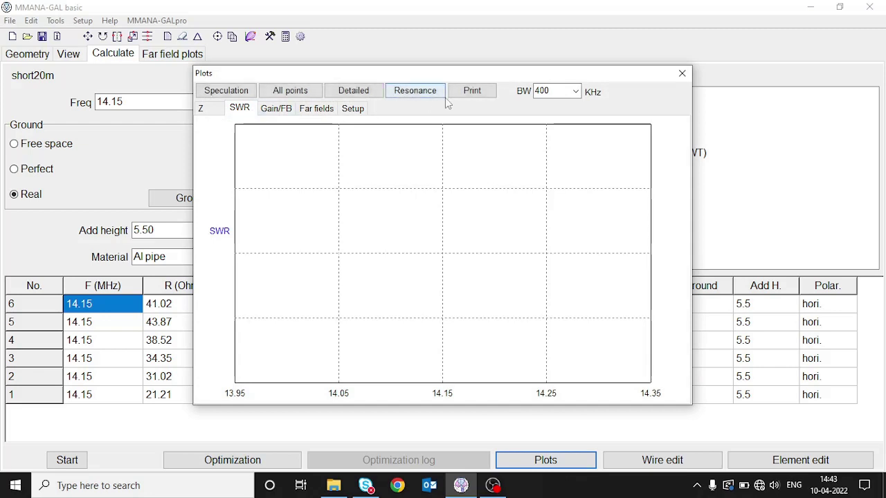
{"action": "left_click", "coordinate": [425, 92]}
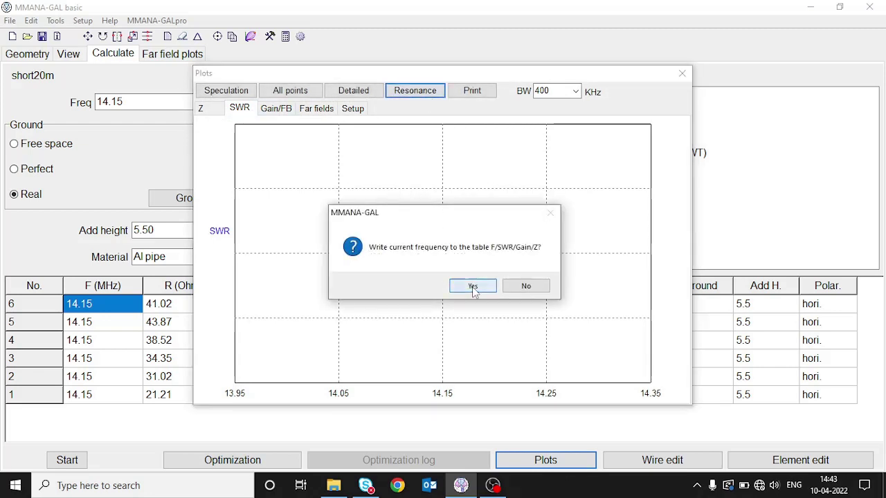
{"action": "left_click", "coordinate": [474, 288]}
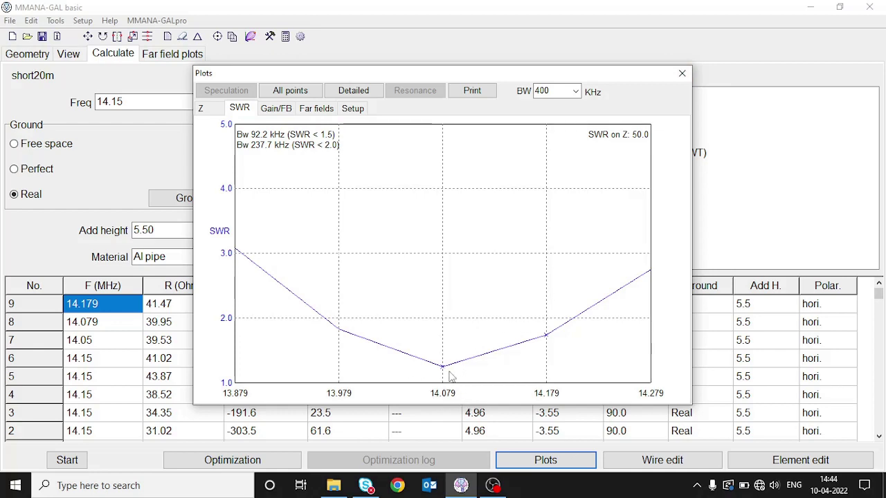
{"action": "left_click", "coordinate": [682, 73]}
Set the model frequency to 14.079 MHz and scale the wires on the X, Y and Z axes to a new frequency of 14.15 MHz
{"action": "left_click", "coordinate": [40, 54]}
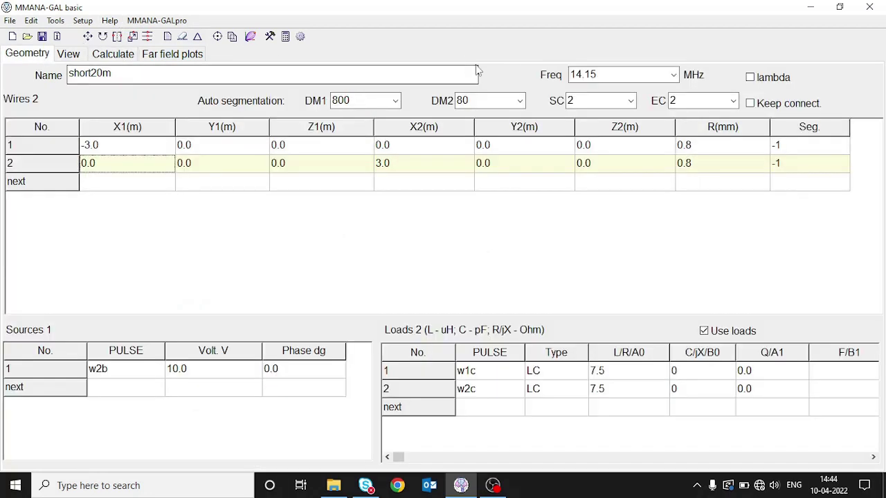
{"action": "double_click", "coordinate": [594, 72]}
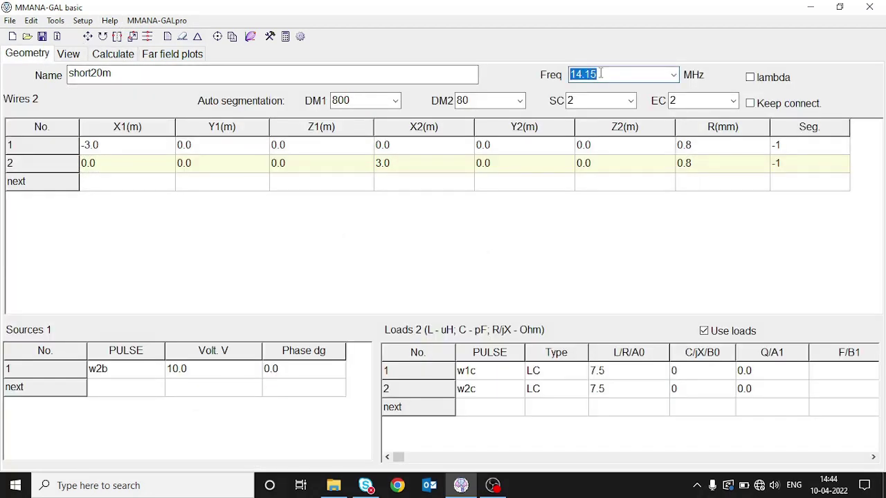
{"action": "type", "text": "14.079"}
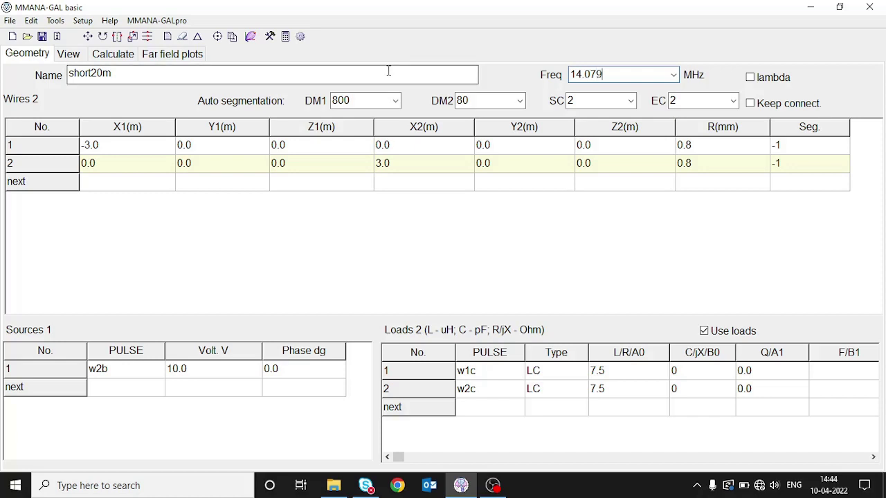
{"action": "left_click", "coordinate": [133, 38]}
{"action": "double_click", "coordinate": [447, 214]}
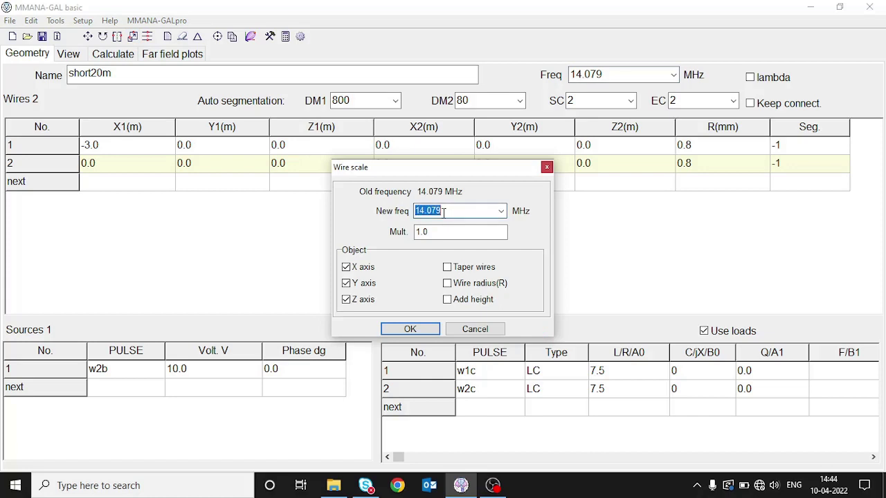
{"action": "type", "text": "14.15"}
{"action": "key", "text": "Tab"}
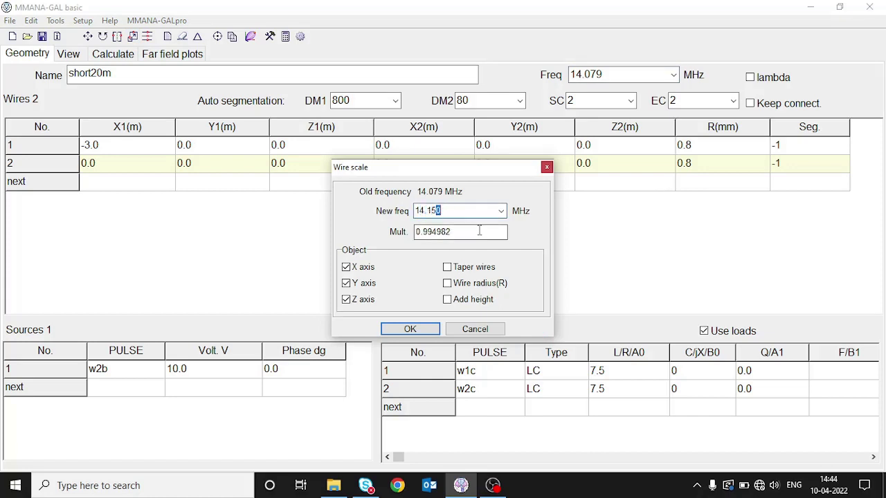
{"action": "left_click", "coordinate": [499, 234]}
{"action": "left_click", "coordinate": [410, 331]}
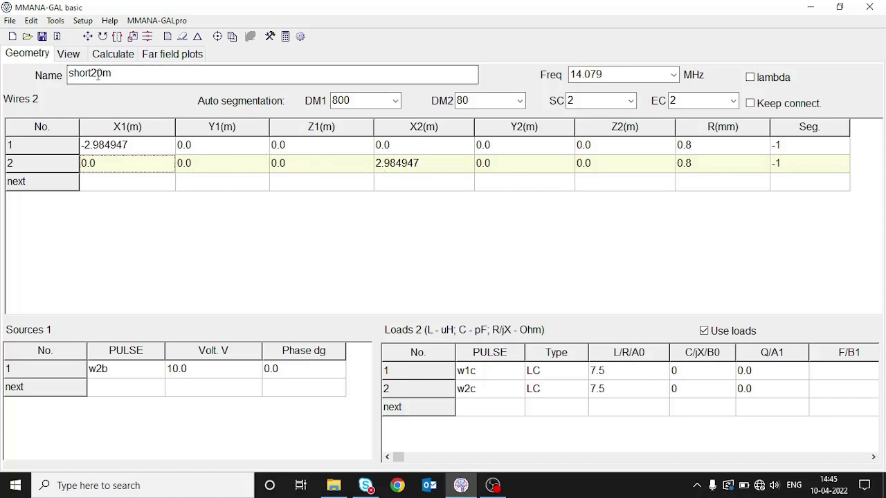
Set the model frequency to 14.15 MHz and recalculate the scaled antenna
{"action": "left_click", "coordinate": [626, 74]}
{"action": "type", "text": "1"}
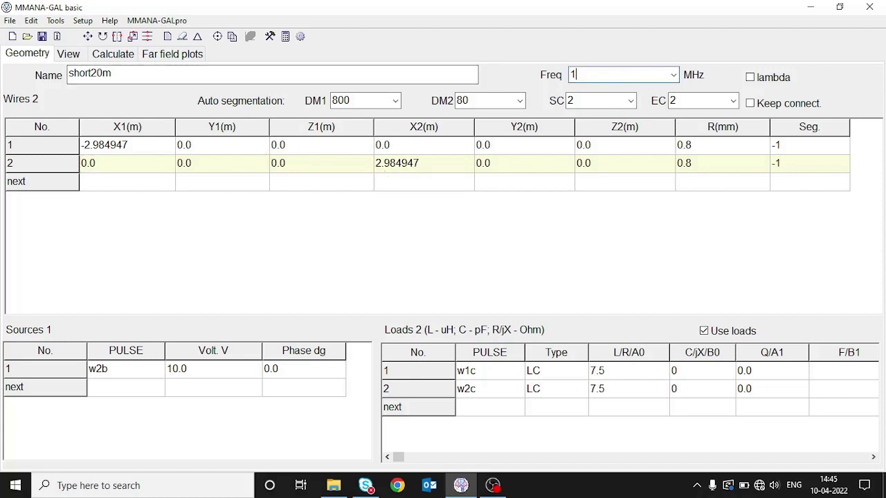
{"action": "type", "text": "4.15"}
{"action": "left_click", "coordinate": [123, 54]}
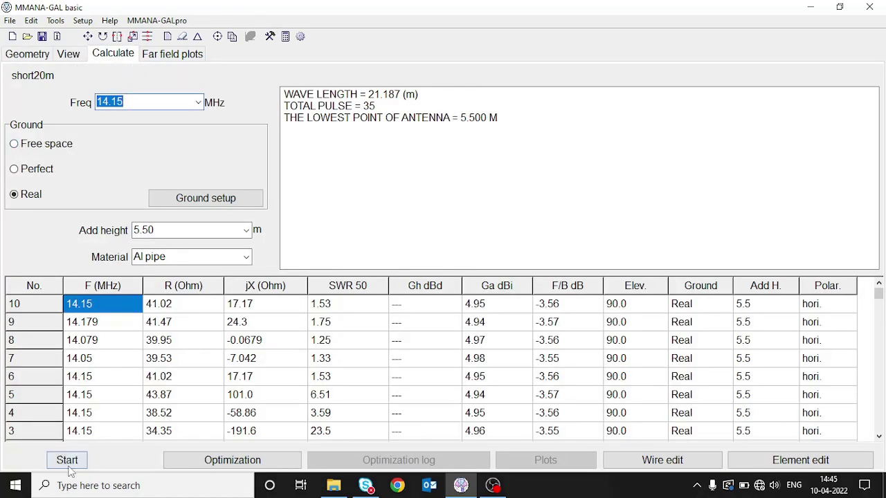
{"action": "left_click", "coordinate": [67, 462]}
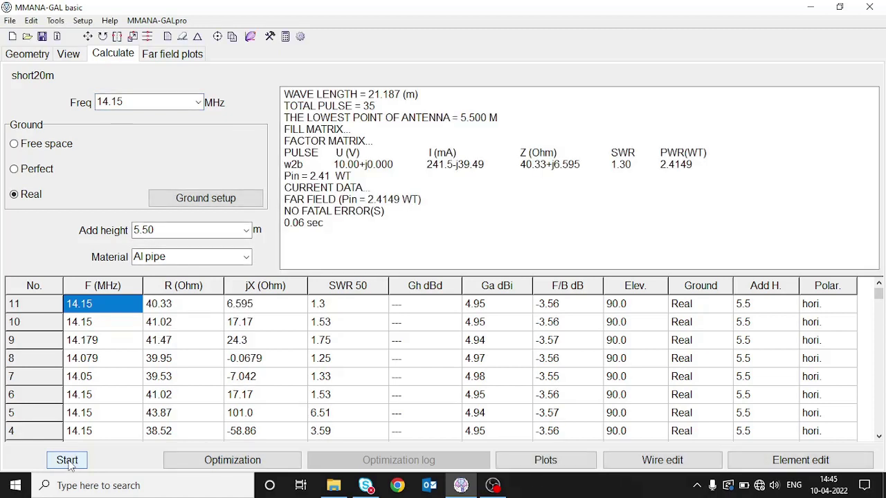
Plot the scaled antenna's SWR curve around resonance, writing the current frequency to the table, and close the plots
{"action": "left_click", "coordinate": [546, 460]}
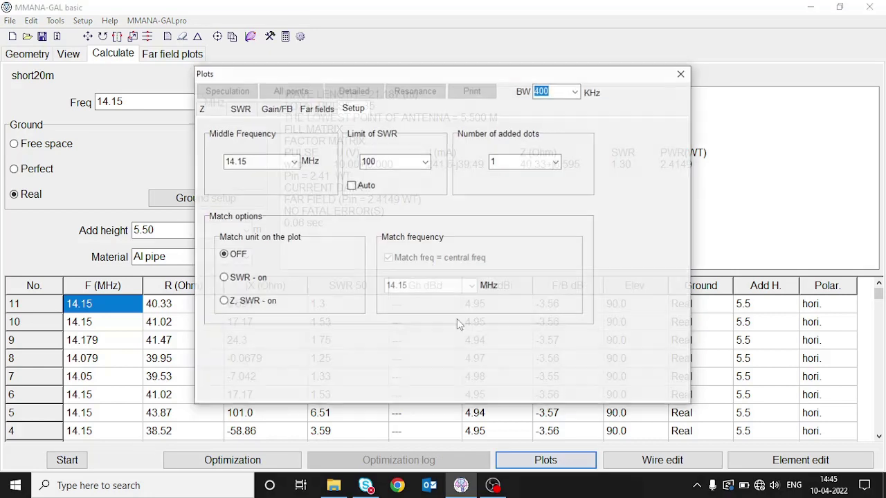
{"action": "left_click", "coordinate": [239, 108]}
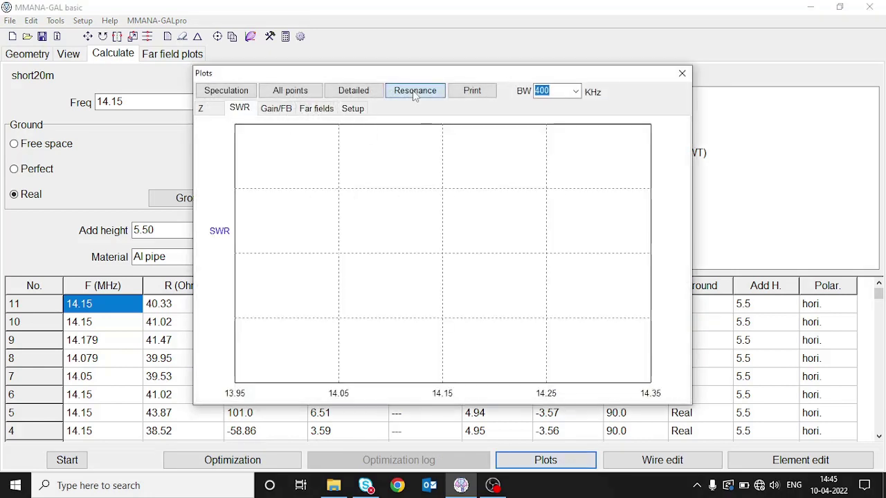
{"action": "left_click", "coordinate": [415, 90]}
{"action": "left_click", "coordinate": [468, 286]}
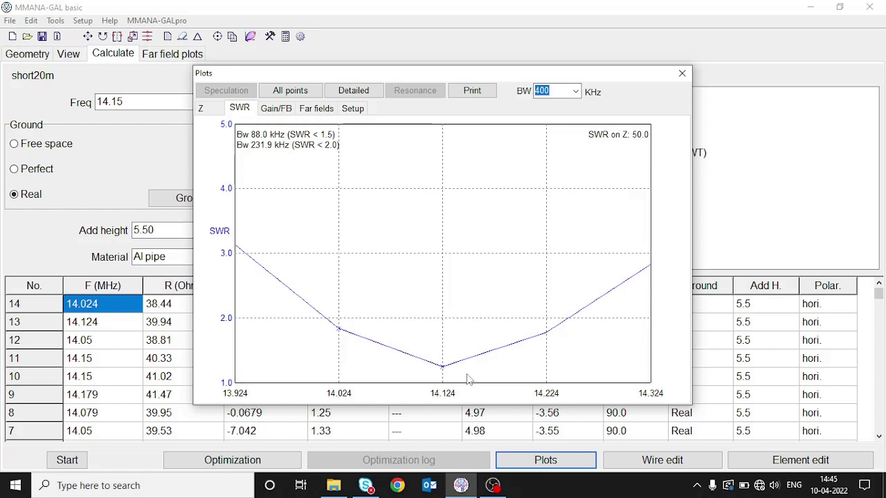
{"action": "left_click", "coordinate": [682, 74]}
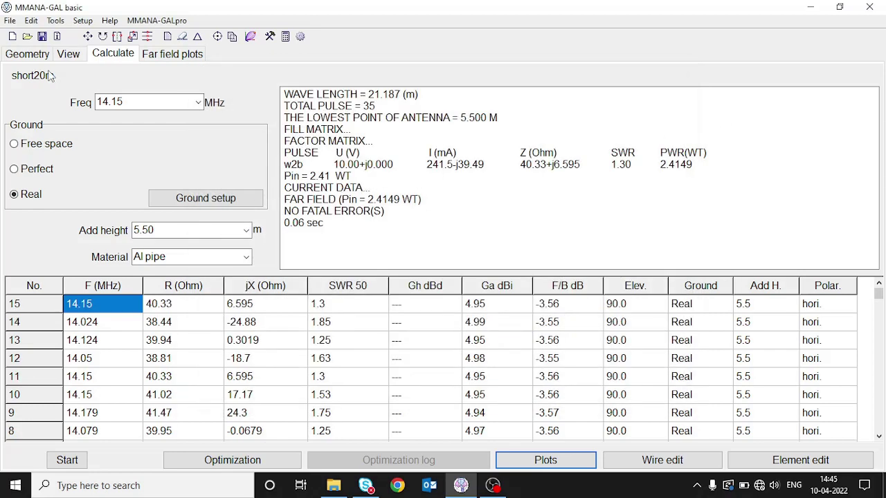
Review the scaled wire coordinates and coil loads against the calculated results at 14.15 MHz
{"action": "left_click", "coordinate": [29, 54]}
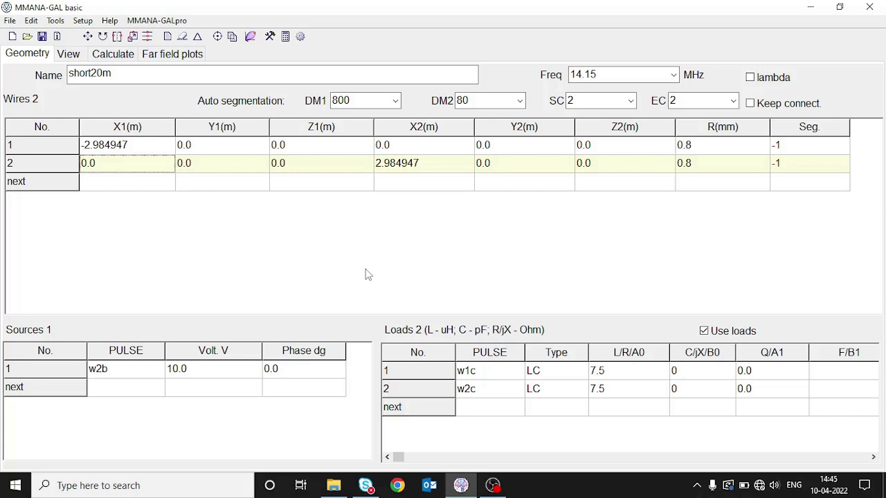
{"action": "left_click", "coordinate": [104, 56]}
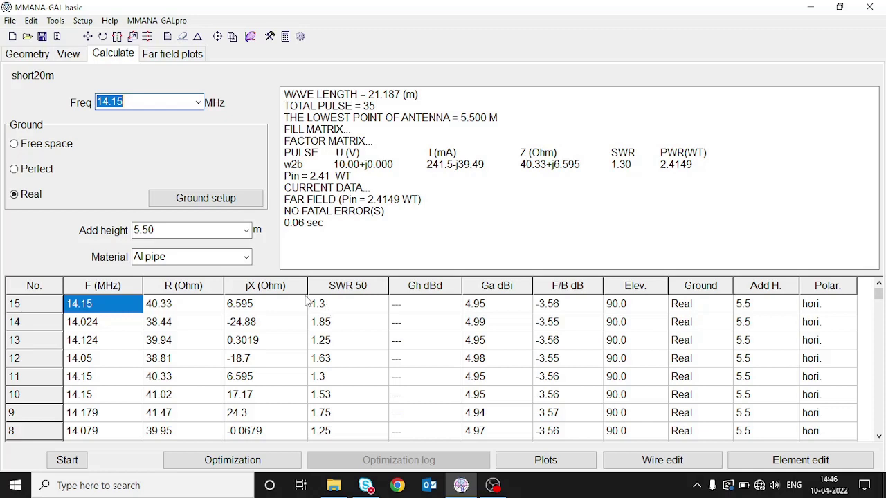
{"action": "left_click", "coordinate": [27, 54]}
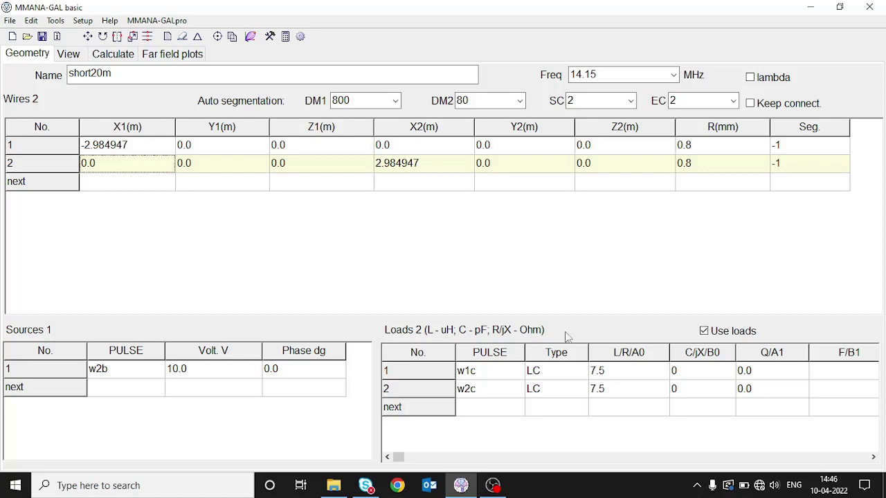
Open the HF components coil calculator, choose to compute the number of turns, and set the inductance to 7.5 uH
{"action": "left_click", "coordinate": [270, 37]}
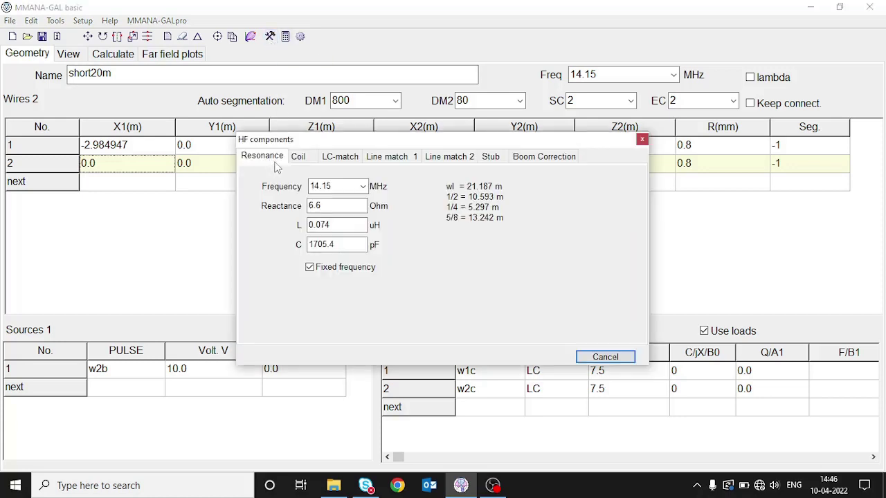
{"action": "left_click", "coordinate": [298, 159]}
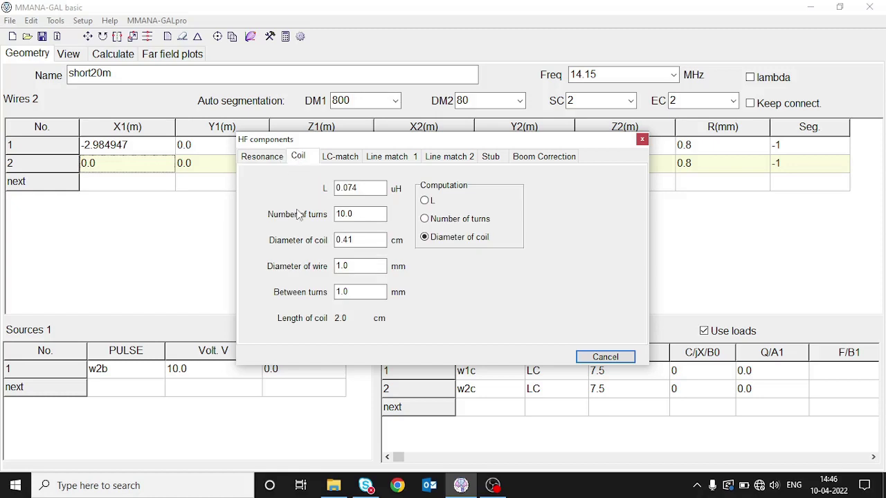
{"action": "left_click", "coordinate": [425, 220]}
{"action": "left_click_drag", "start_coordinate": [374, 192], "coordinate": [326, 195]}
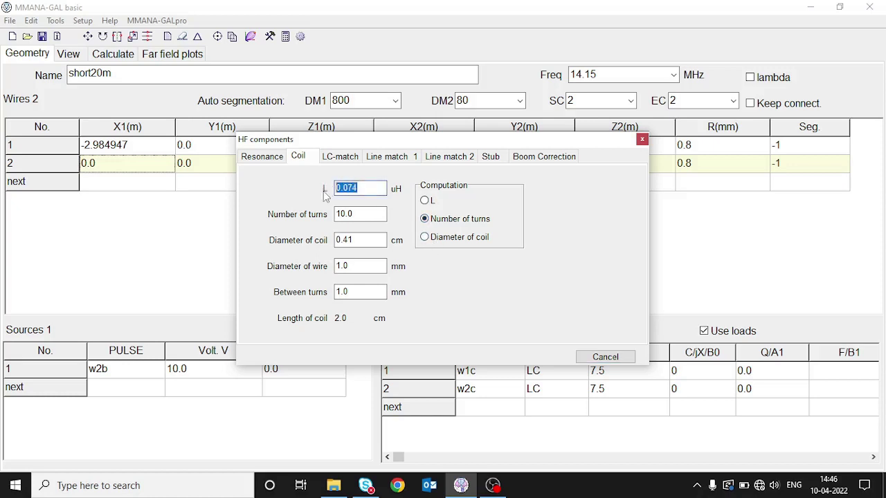
{"action": "type", "text": "7.5"}
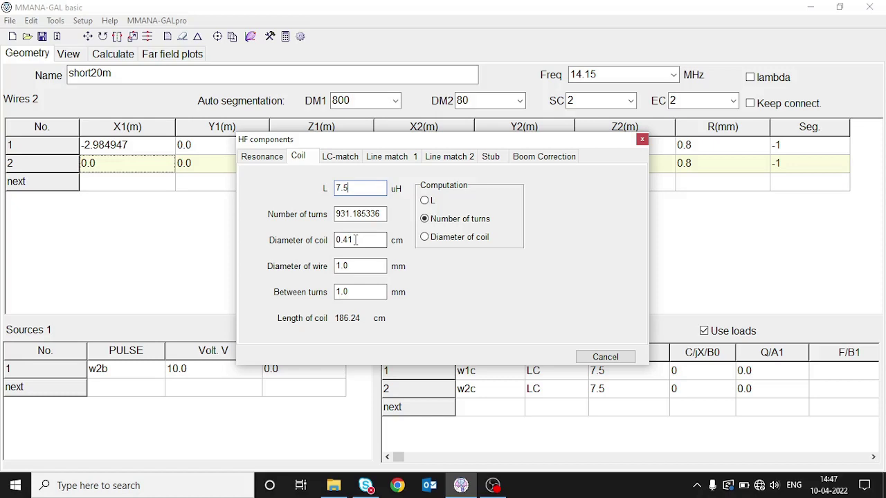
Set the coil diameter to 3.1 cm and the wire diameter to 3 mm, and close the coil calculator
{"action": "left_click_drag", "start_coordinate": [355, 239], "coordinate": [334, 241]}
{"action": "type", "text": "3.1"}
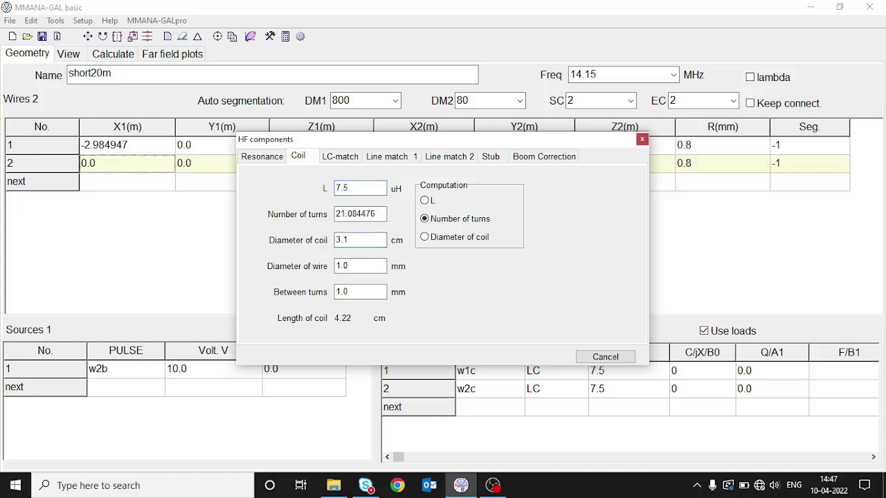
{"action": "left_click", "coordinate": [370, 268]}
{"action": "left_click_drag", "start_coordinate": [370, 268], "coordinate": [337, 275]}
{"action": "type", "text": "3"}
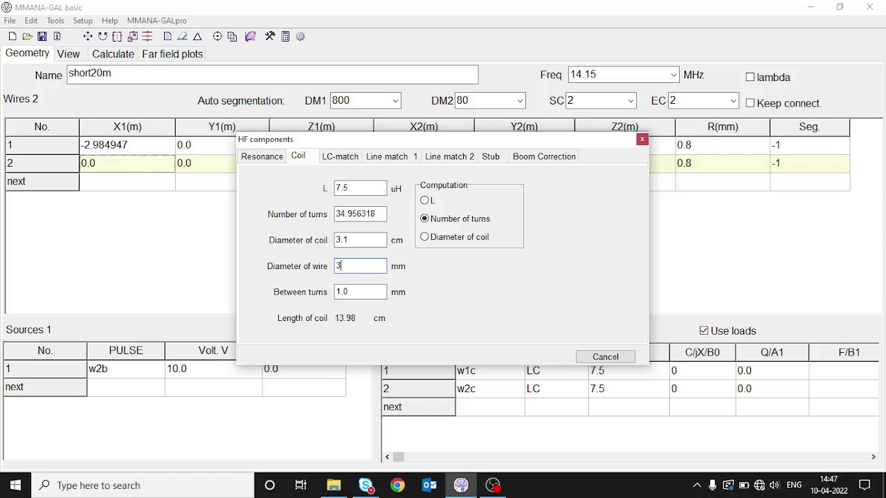
{"action": "left_click", "coordinate": [354, 293]}
{"action": "left_click", "coordinate": [642, 140]}
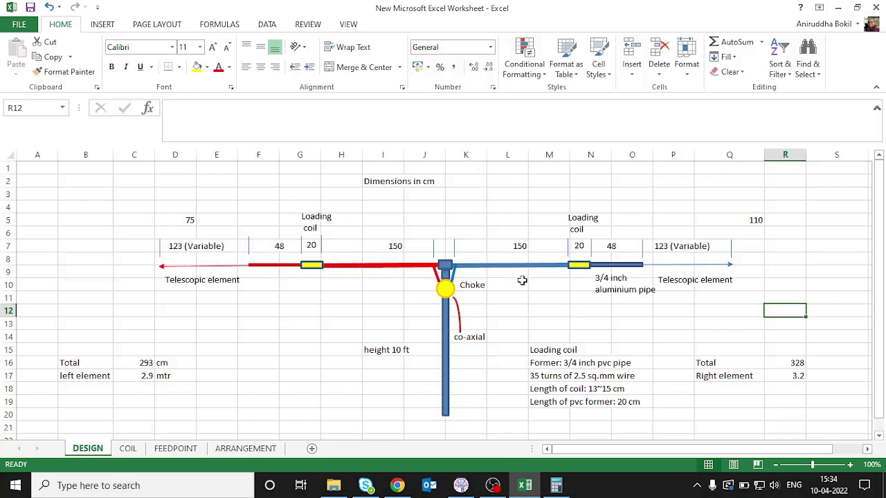
Switch to the Excel design sheet and enter "1 inch dia" in cell L5 above the blue 150 cm section
{"action": "left_click", "coordinate": [502, 221]}
{"action": "type", "text": "1 inch"}
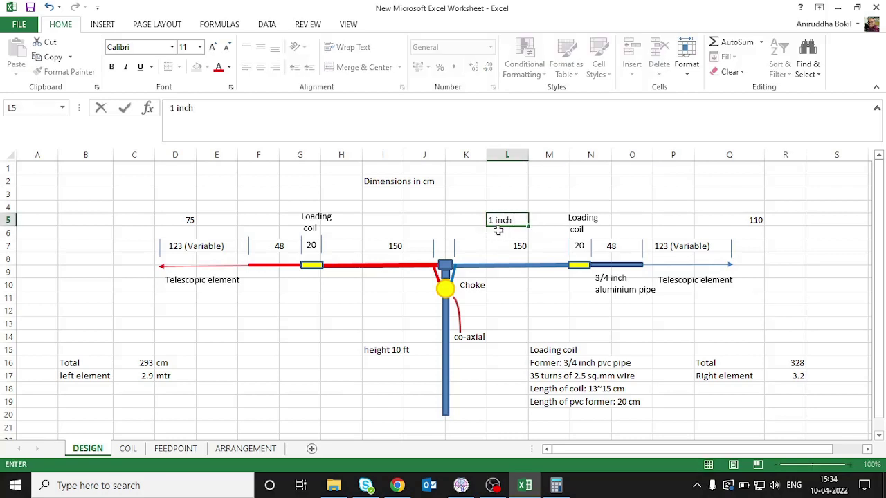
{"action": "type", "text": " dia"}
{"action": "left_click", "coordinate": [509, 196]}
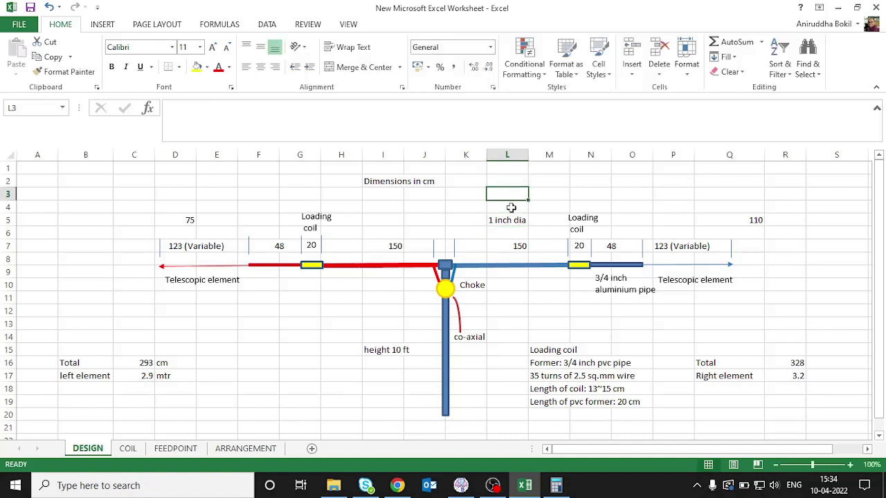
Copy the "1 inch dia" label from L5 to I5 above the red 150 cm section
{"action": "left_click", "coordinate": [508, 219]}
{"action": "key", "text": "ctrl+c"}
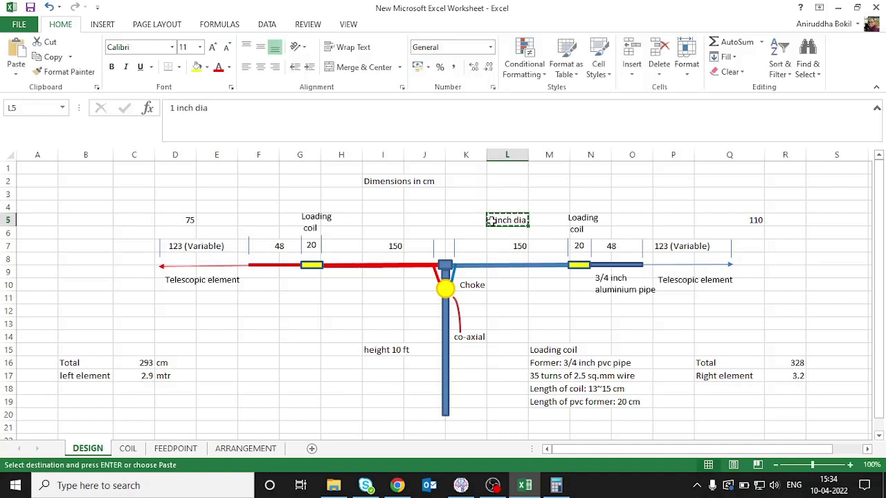
{"action": "left_click", "coordinate": [397, 221]}
{"action": "key", "text": "ctrl+v"}
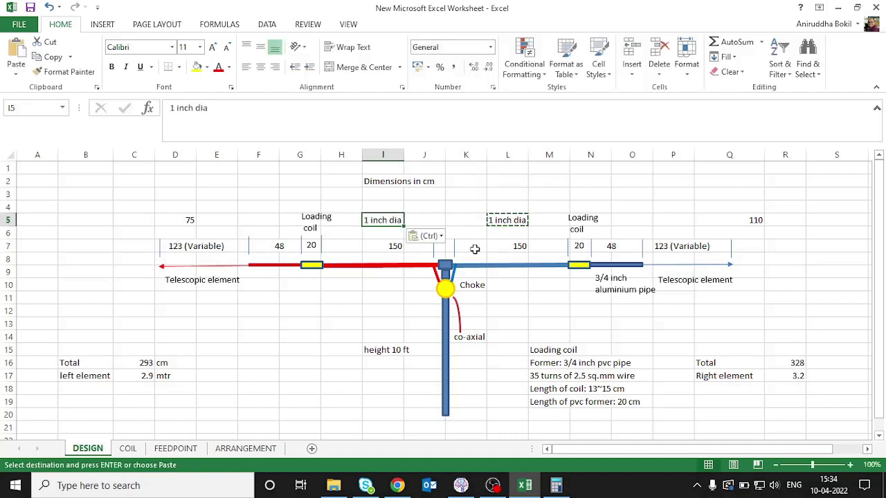
{"action": "left_click", "coordinate": [503, 287]}
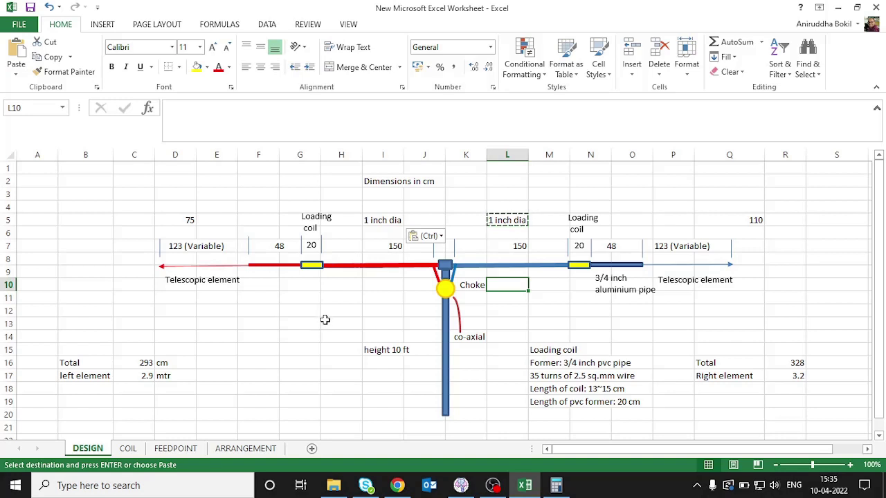
Duplicate the "3/4 inch aluminium pipe" text box and place the copy below the red 48 cm section
{"action": "left_click", "coordinate": [302, 303]}
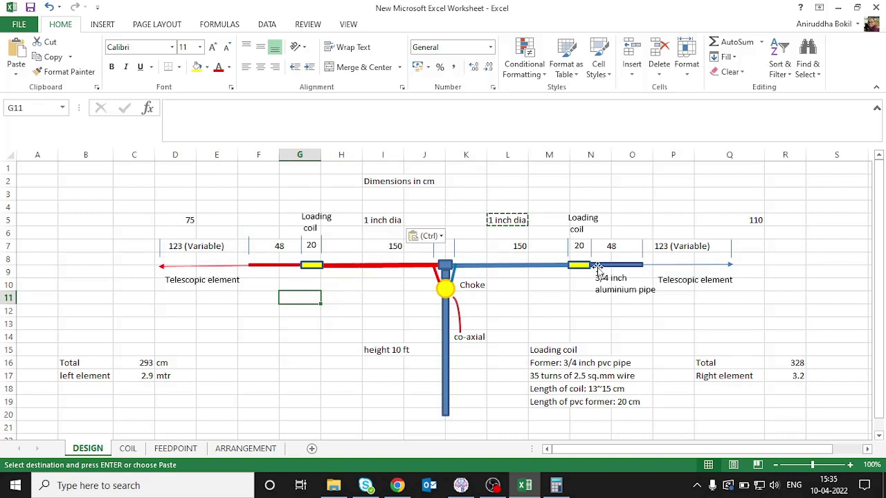
{"action": "left_click", "coordinate": [625, 296]}
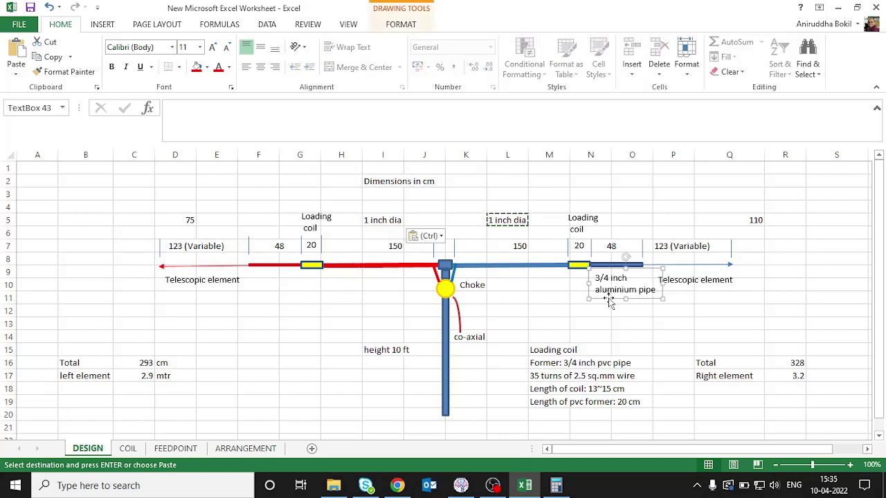
{"action": "key", "text": "Escape"}
{"action": "left_click_drag", "start_coordinate": [609, 303], "coordinate": [262, 302]}
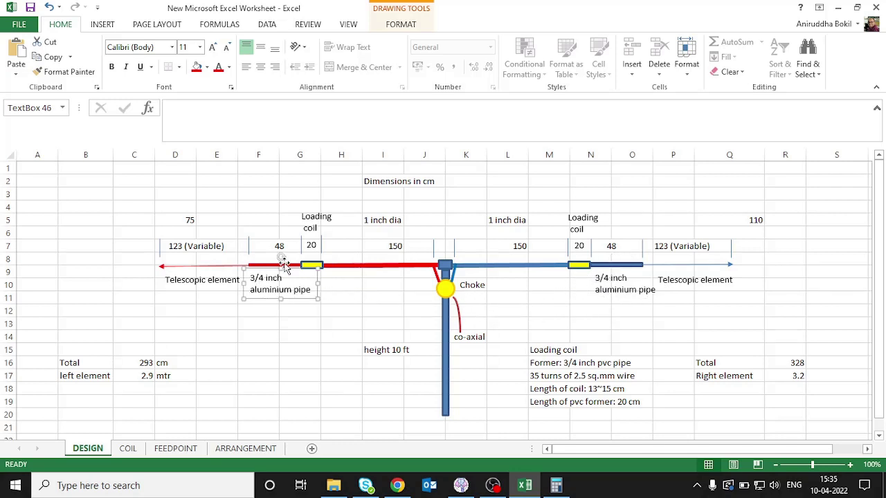
{"action": "left_click", "coordinate": [328, 294]}
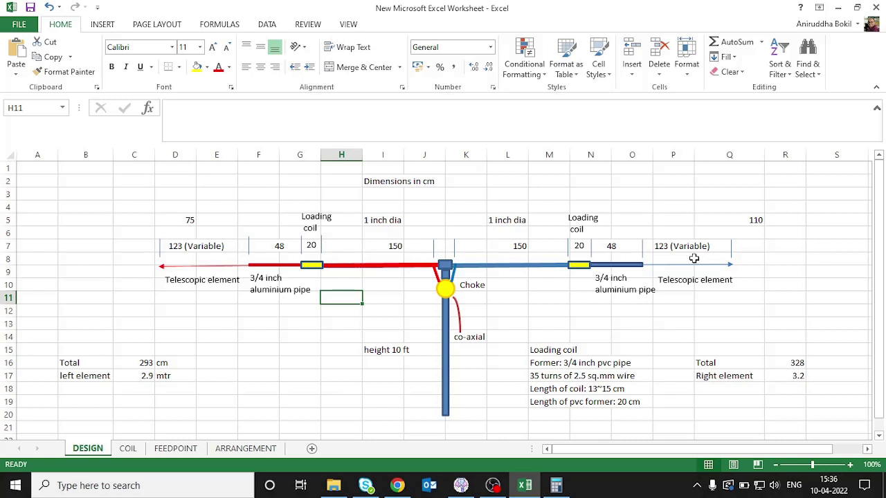
Check the values above both telescopic elements and the total lengths of the left and right elements on the DESIGN sheet
{"action": "left_click", "coordinate": [189, 194]}
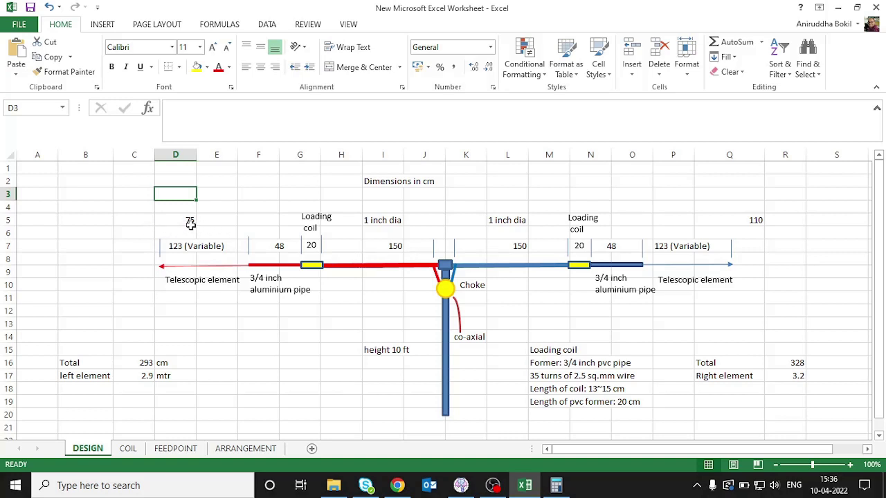
{"action": "left_click", "coordinate": [190, 222]}
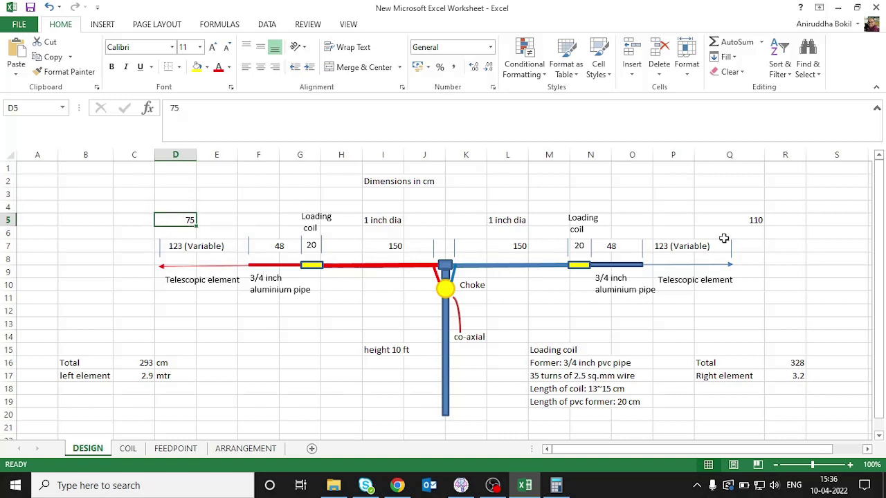
{"action": "left_click", "coordinate": [754, 221]}
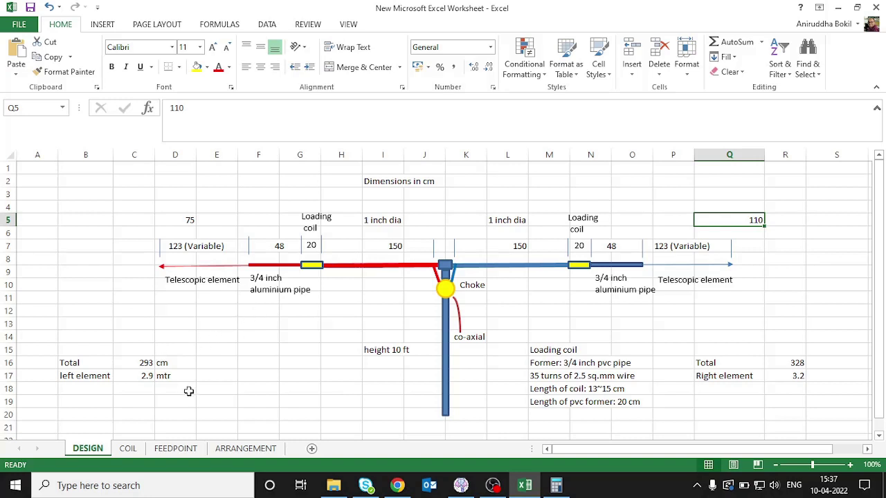
{"action": "left_click", "coordinate": [148, 378]}
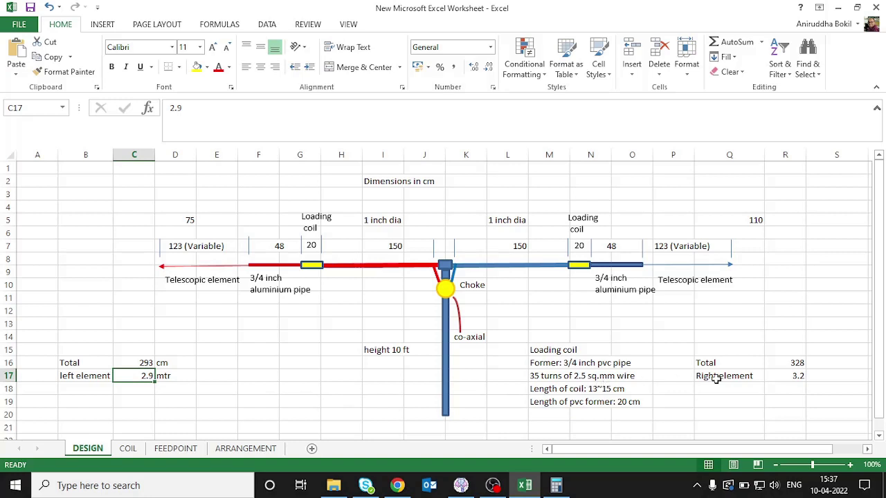
{"action": "left_click", "coordinate": [793, 374]}
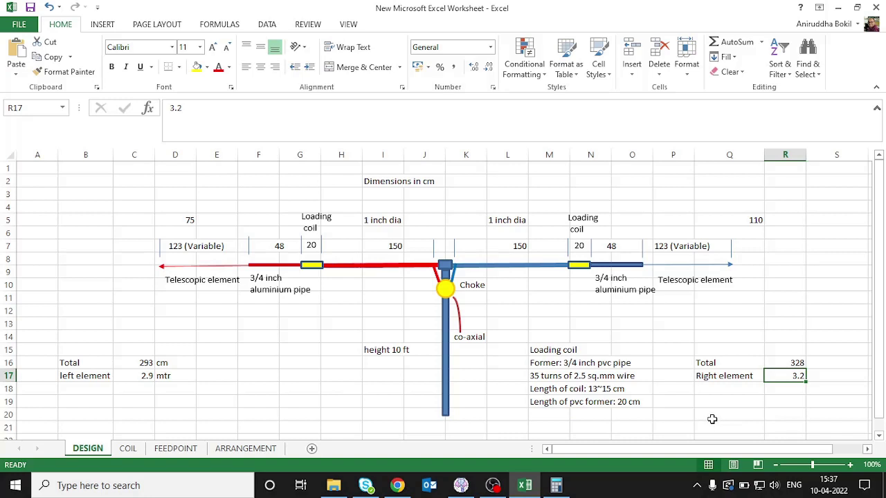
{"action": "left_click", "coordinate": [395, 247]}
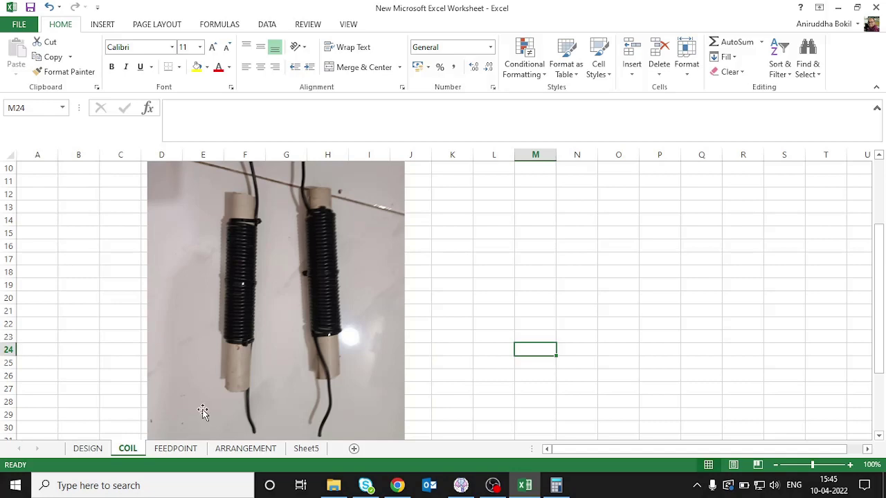
Examine the antenna photos on the FEEDPOINT, ARRANGEMENT and Sheet5 worksheets, enlarging the feedpoint picture to 208%
{"action": "left_click", "coordinate": [176, 447]}
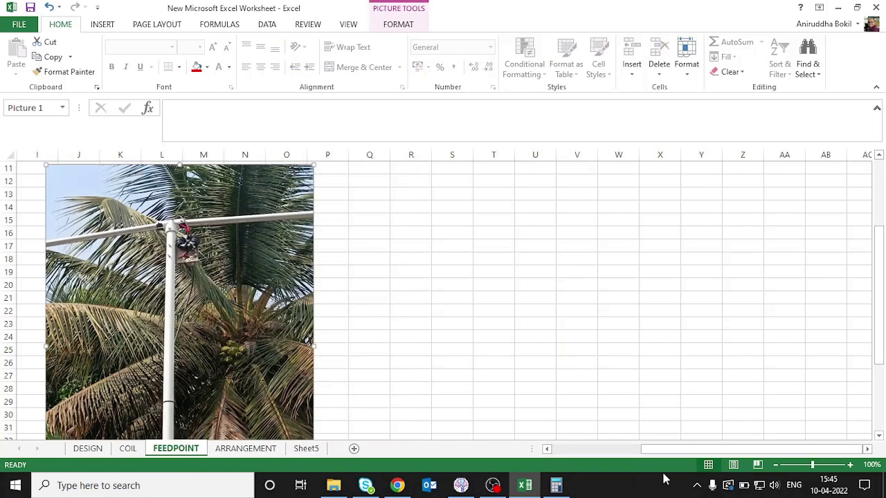
{"action": "left_click_drag", "start_coordinate": [813, 466], "coordinate": [824, 465]}
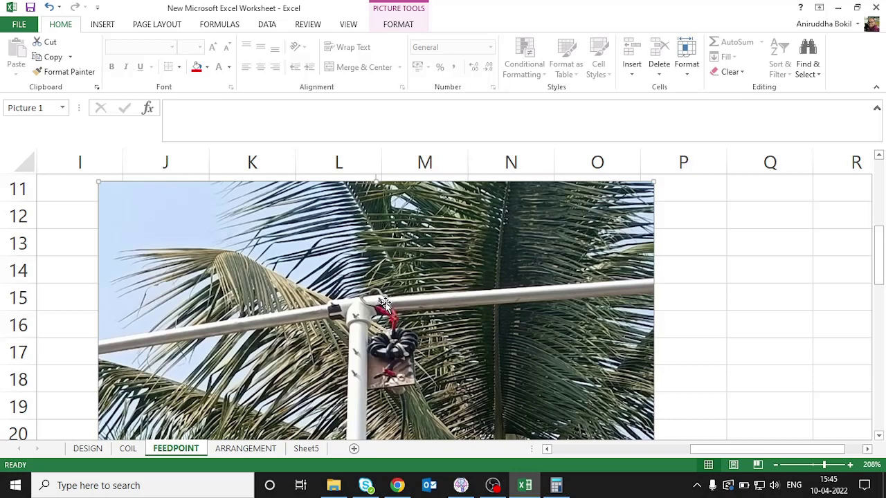
{"action": "left_click", "coordinate": [257, 449]}
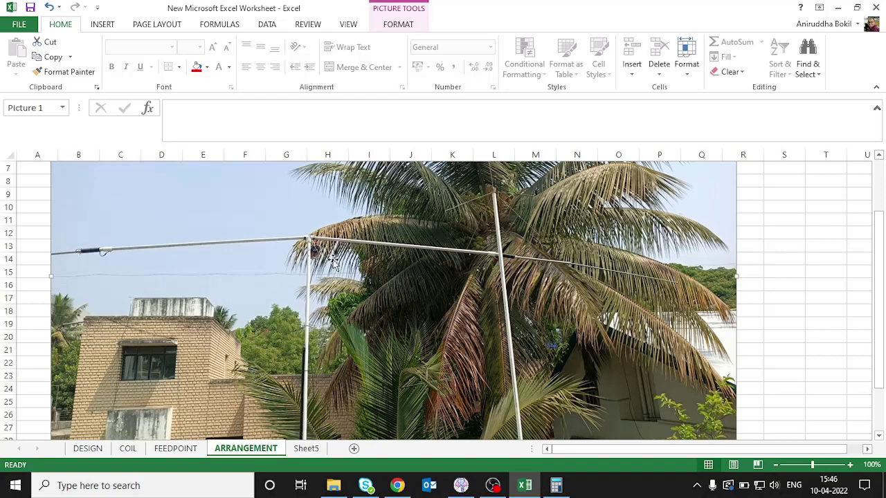
{"action": "left_click", "coordinate": [305, 449]}
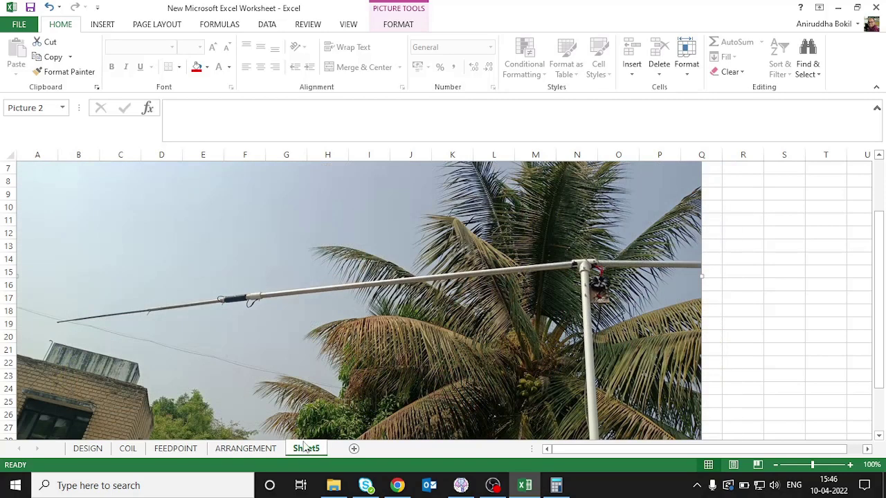